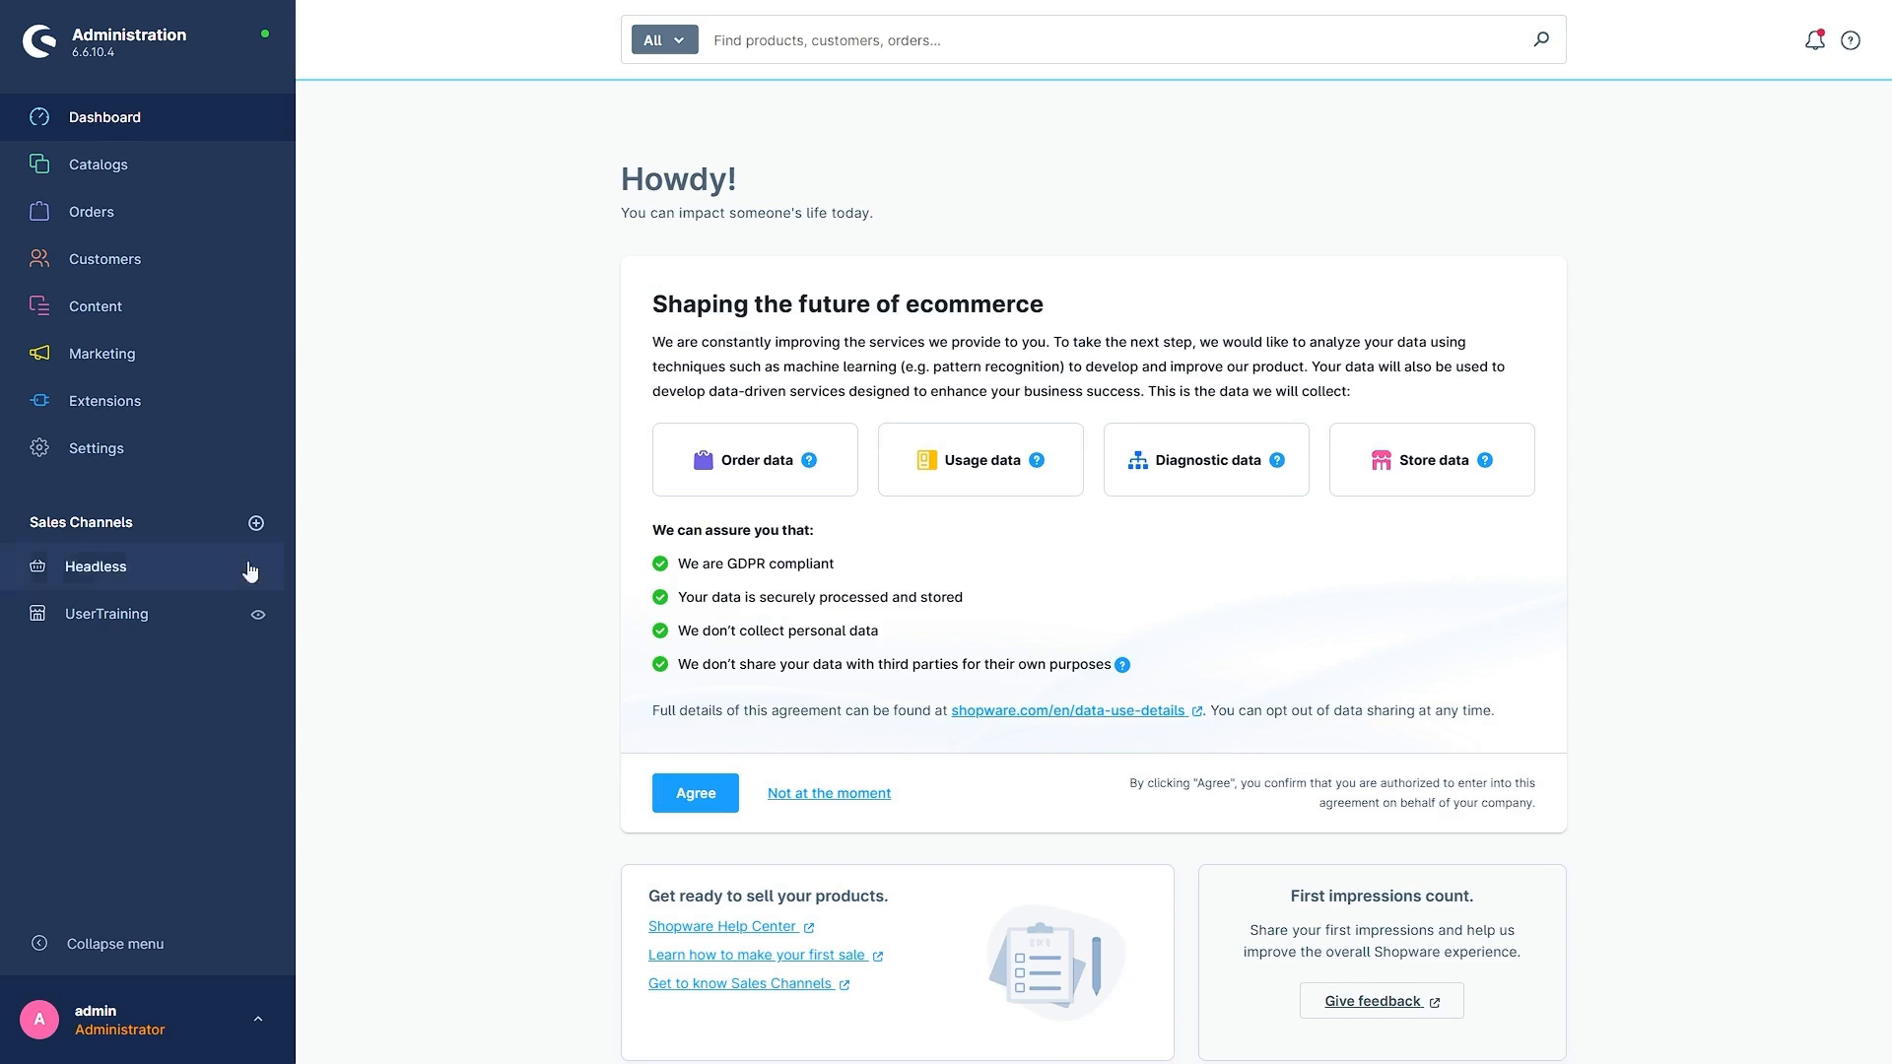
- Open the Rule builder in the shop settings and start creating a new rule
{"action": "left_click", "coordinate": [97, 448]}
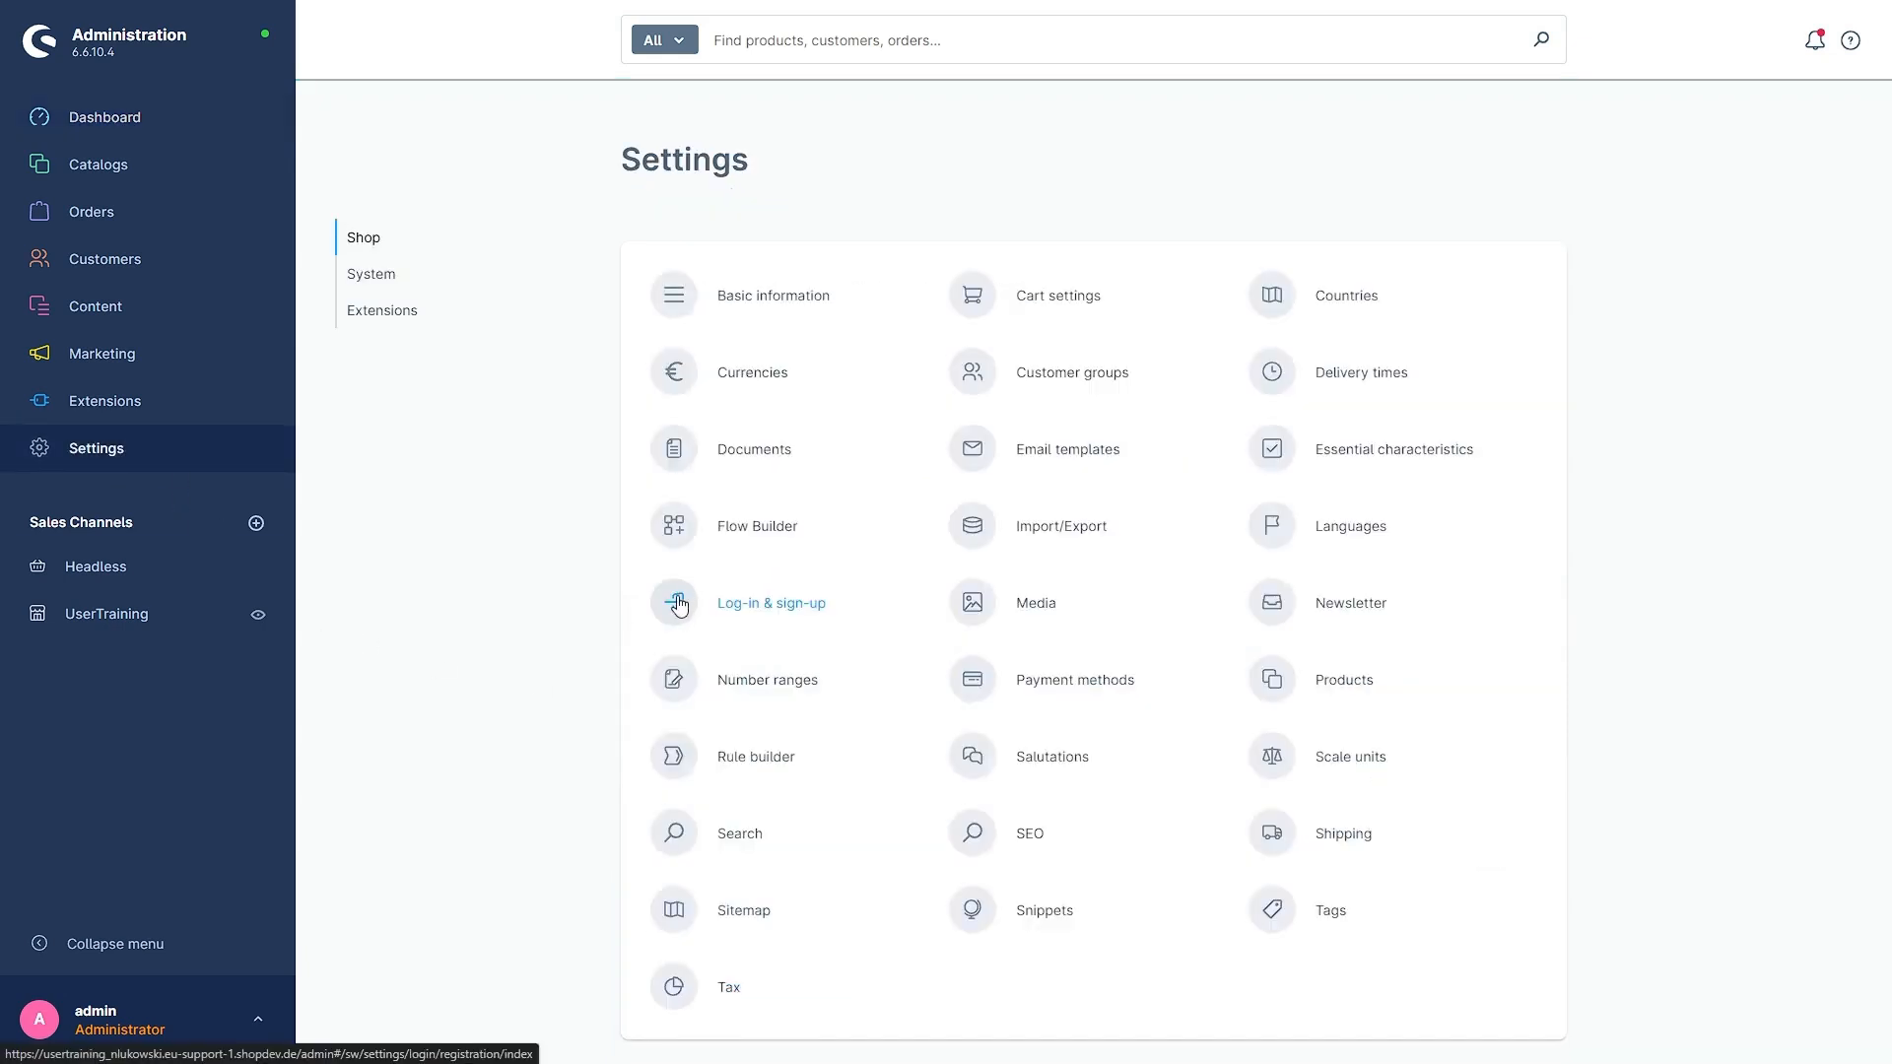
{"action": "left_click", "coordinate": [737, 761]}
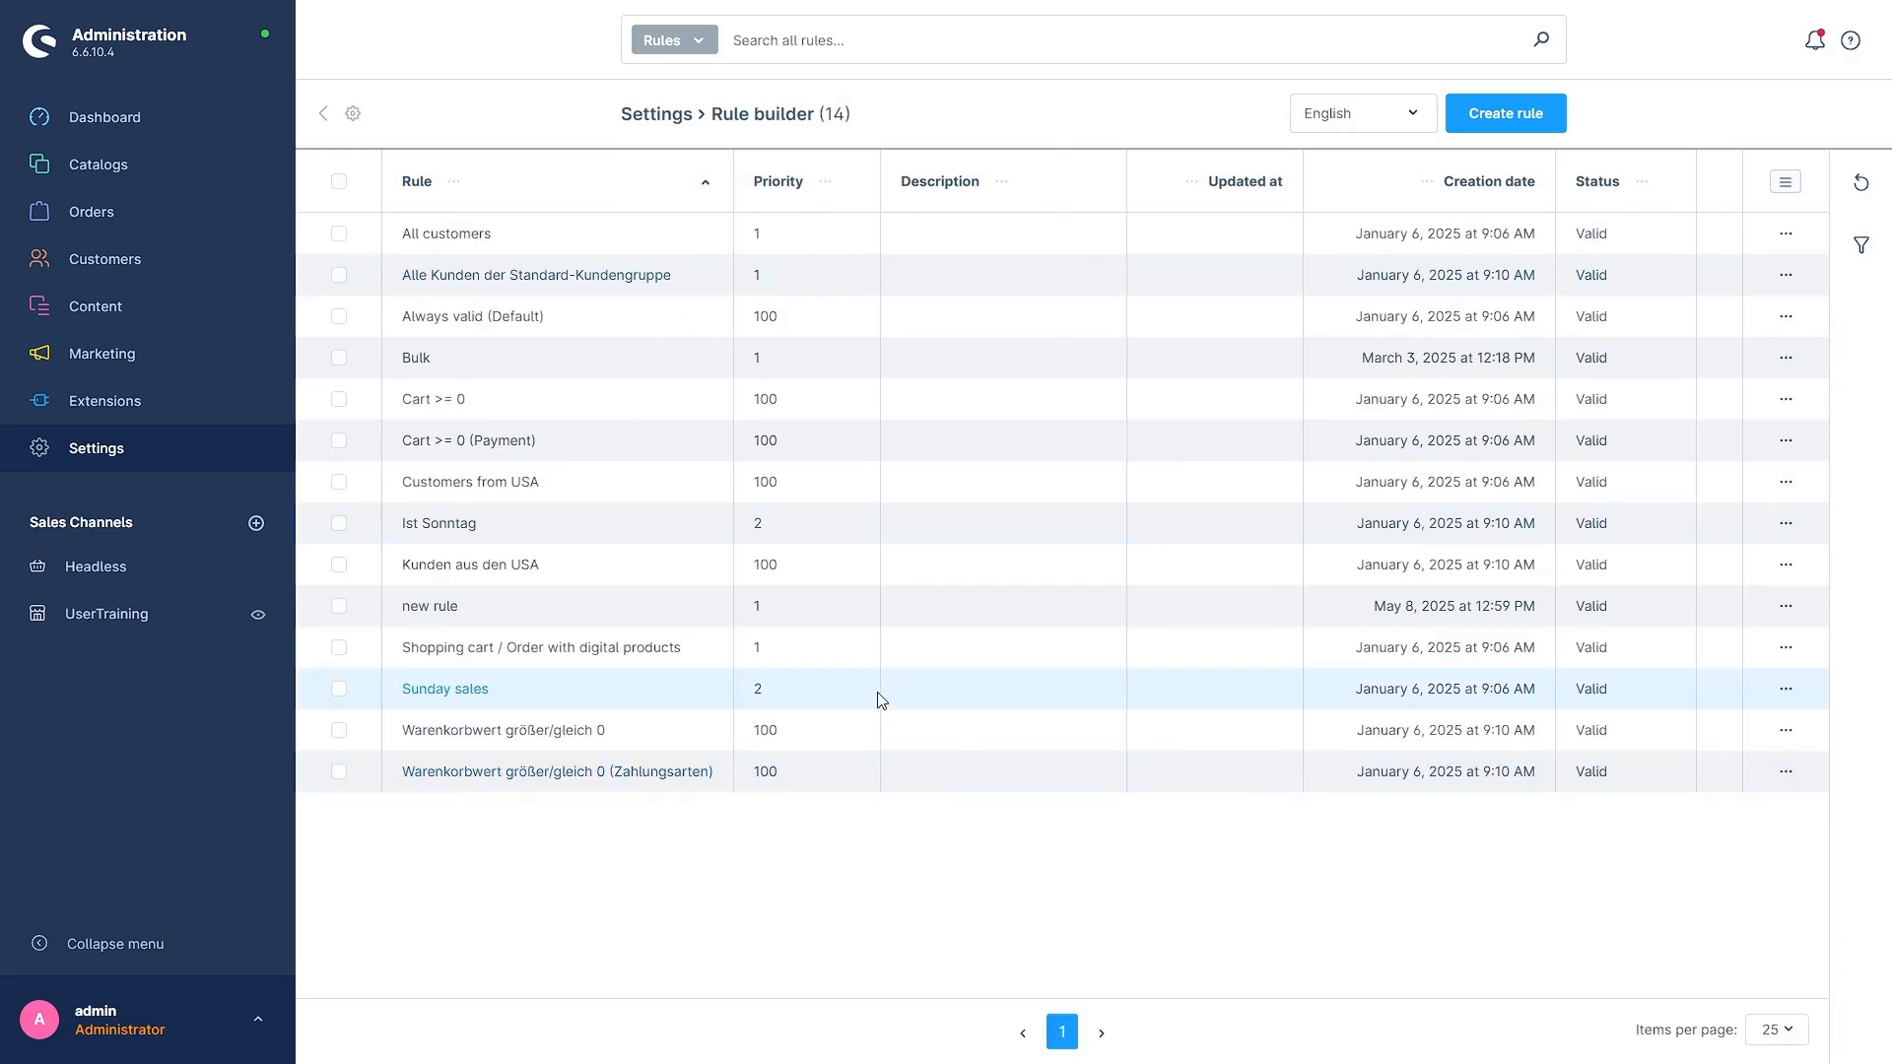
{"action": "left_click", "coordinate": [1542, 108]}
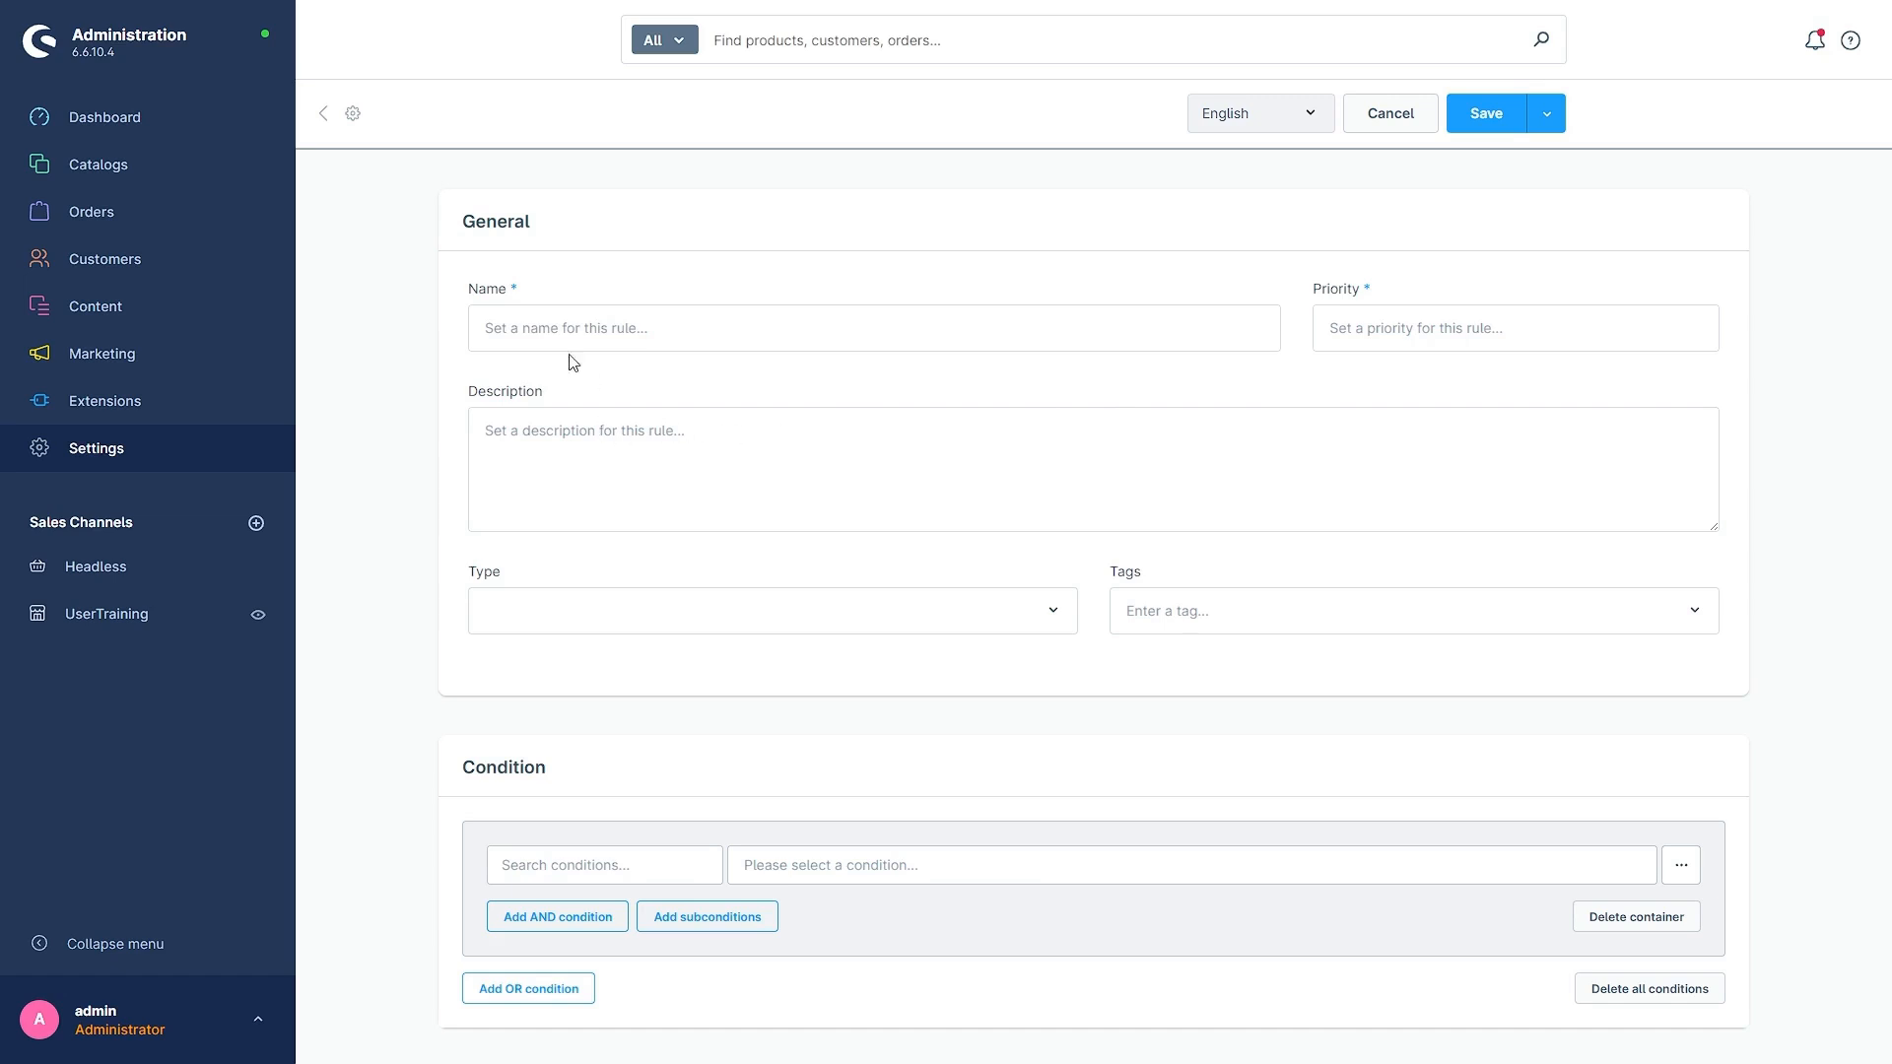
- Assign the types Shipping and Price to the new rule
{"action": "scroll", "coordinate": [445, 558], "scroll_direction": "down", "scroll_amount": 1}
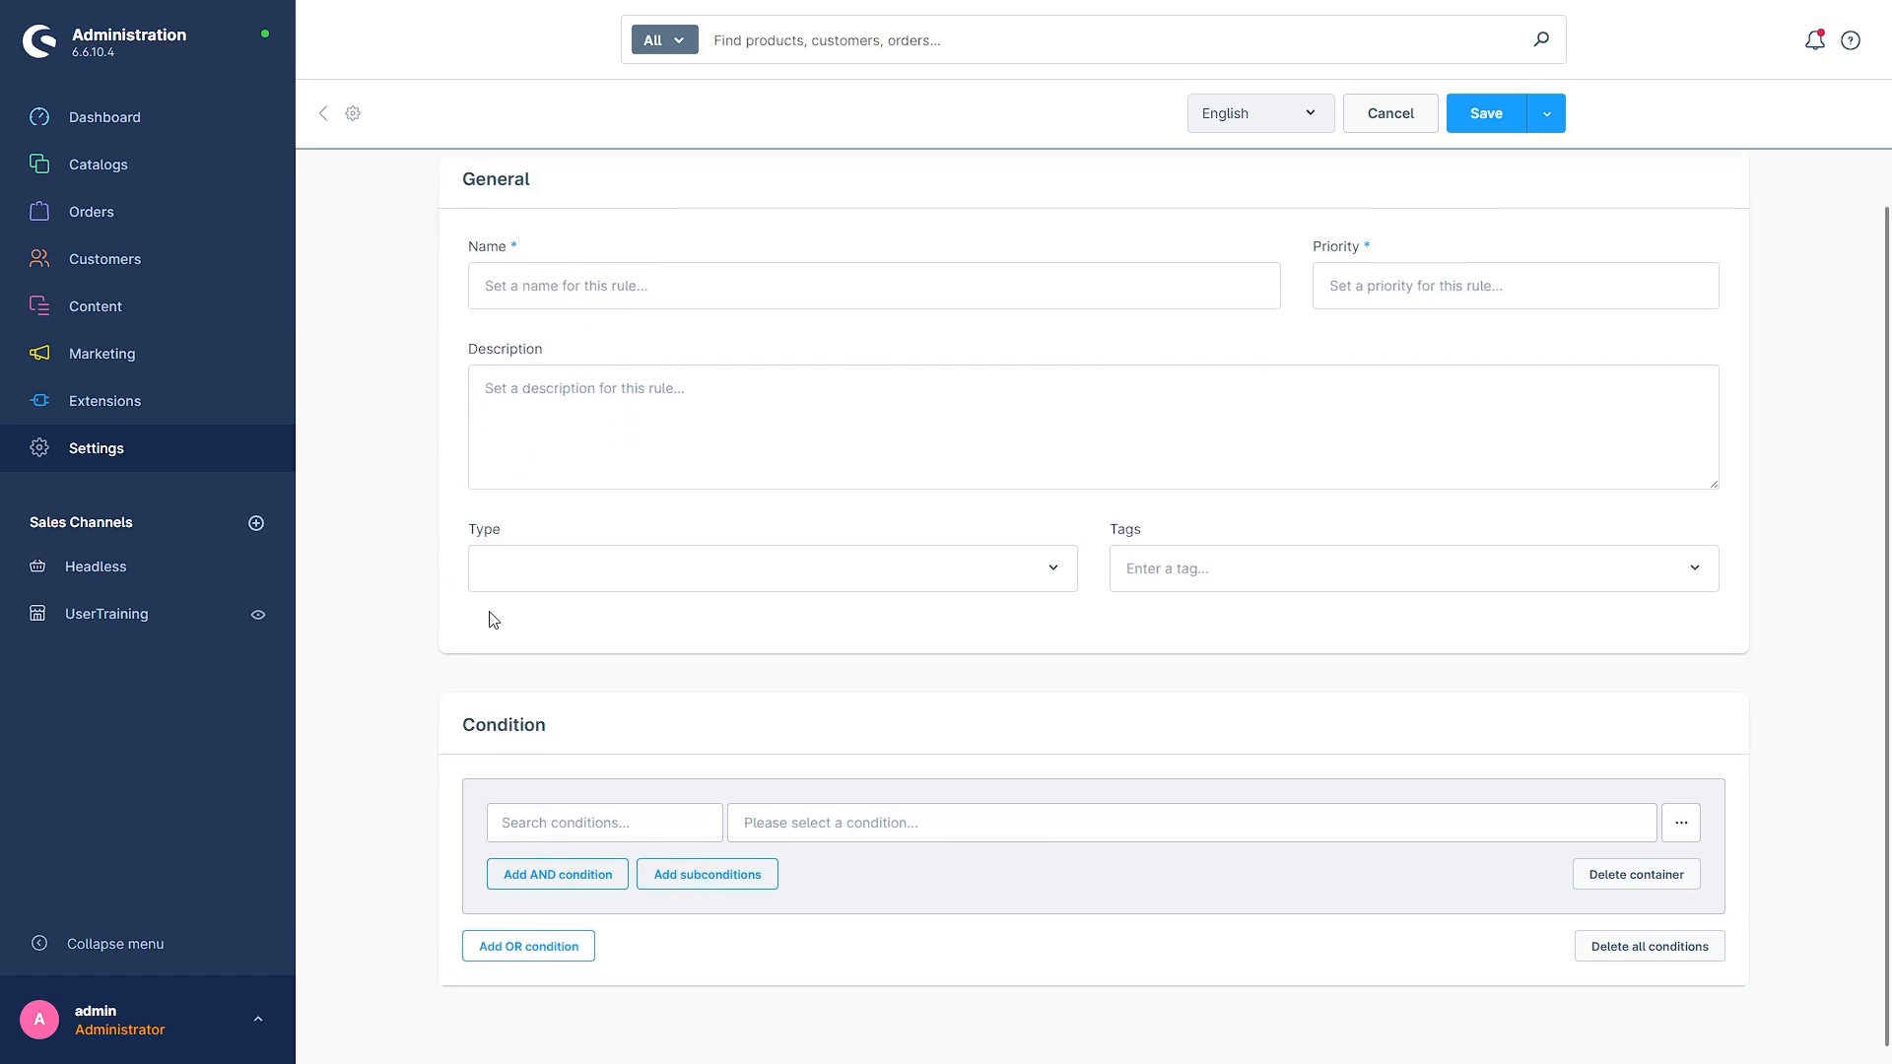
{"action": "left_click", "coordinate": [516, 565]}
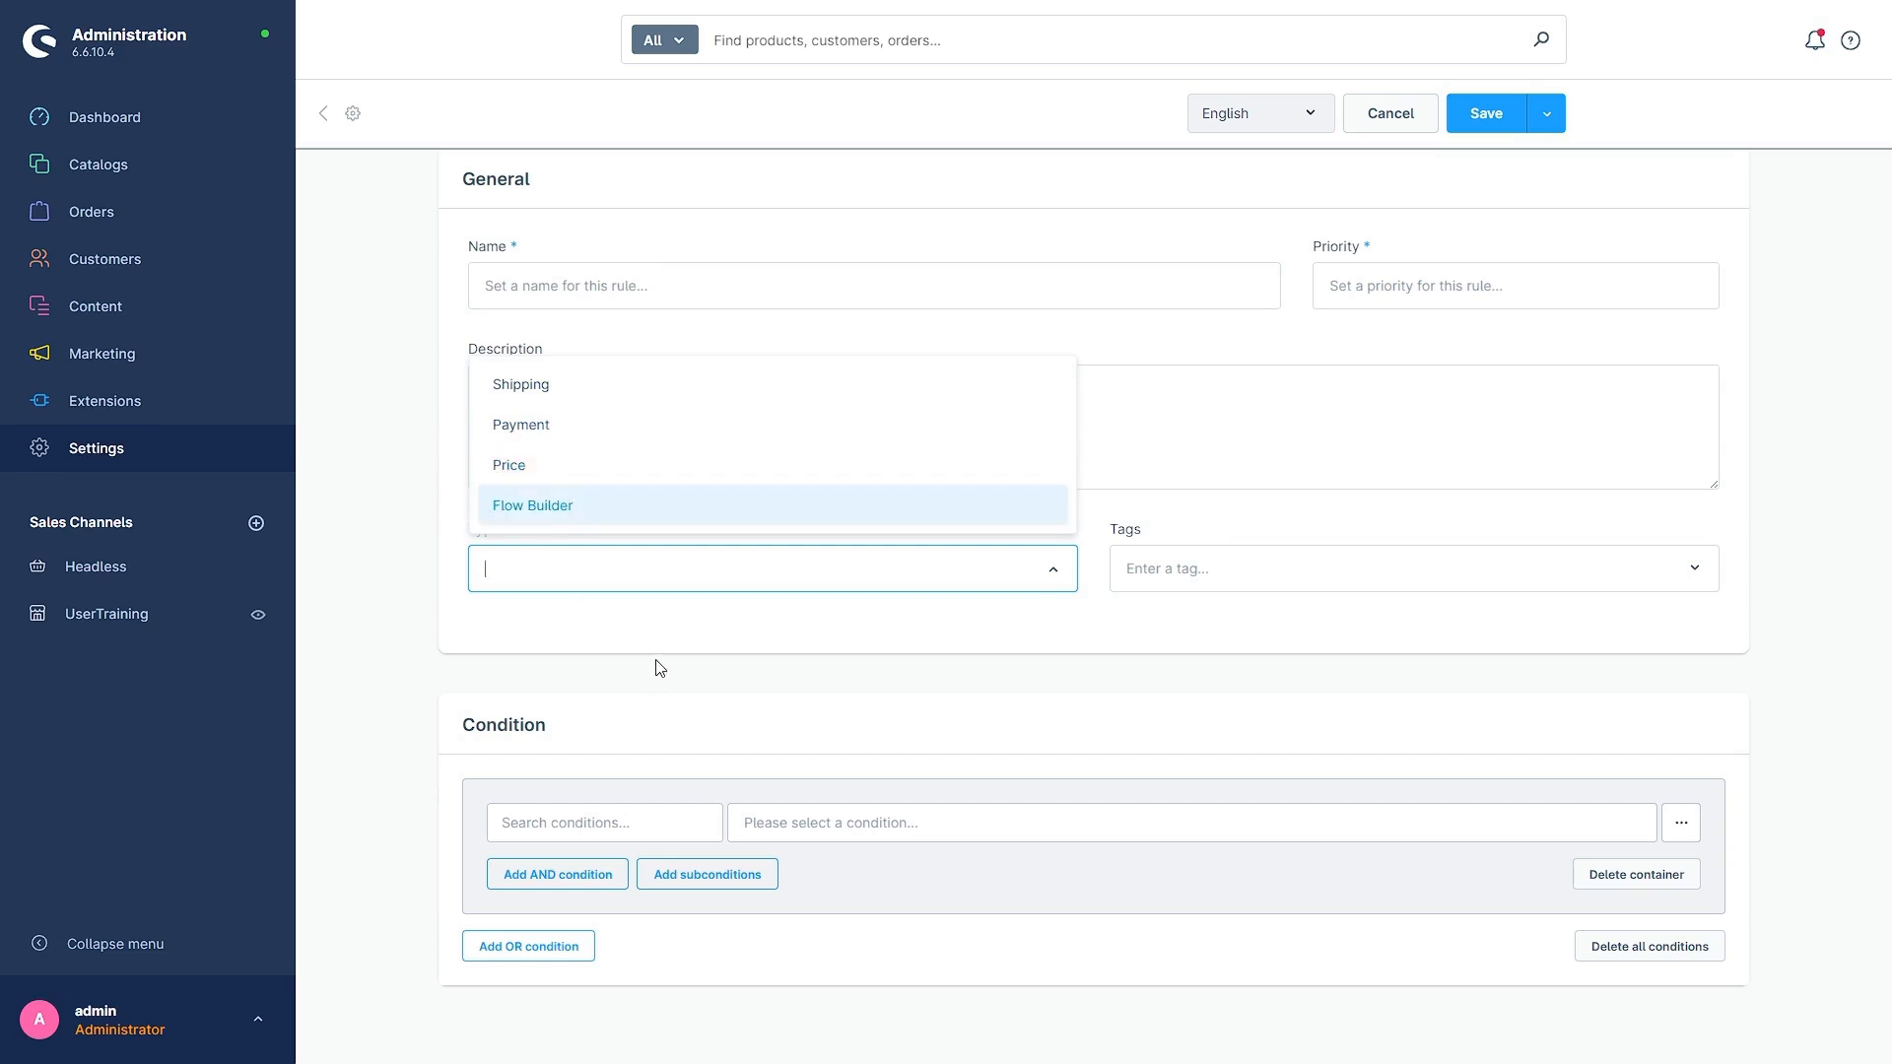
{"action": "left_click", "coordinate": [755, 643]}
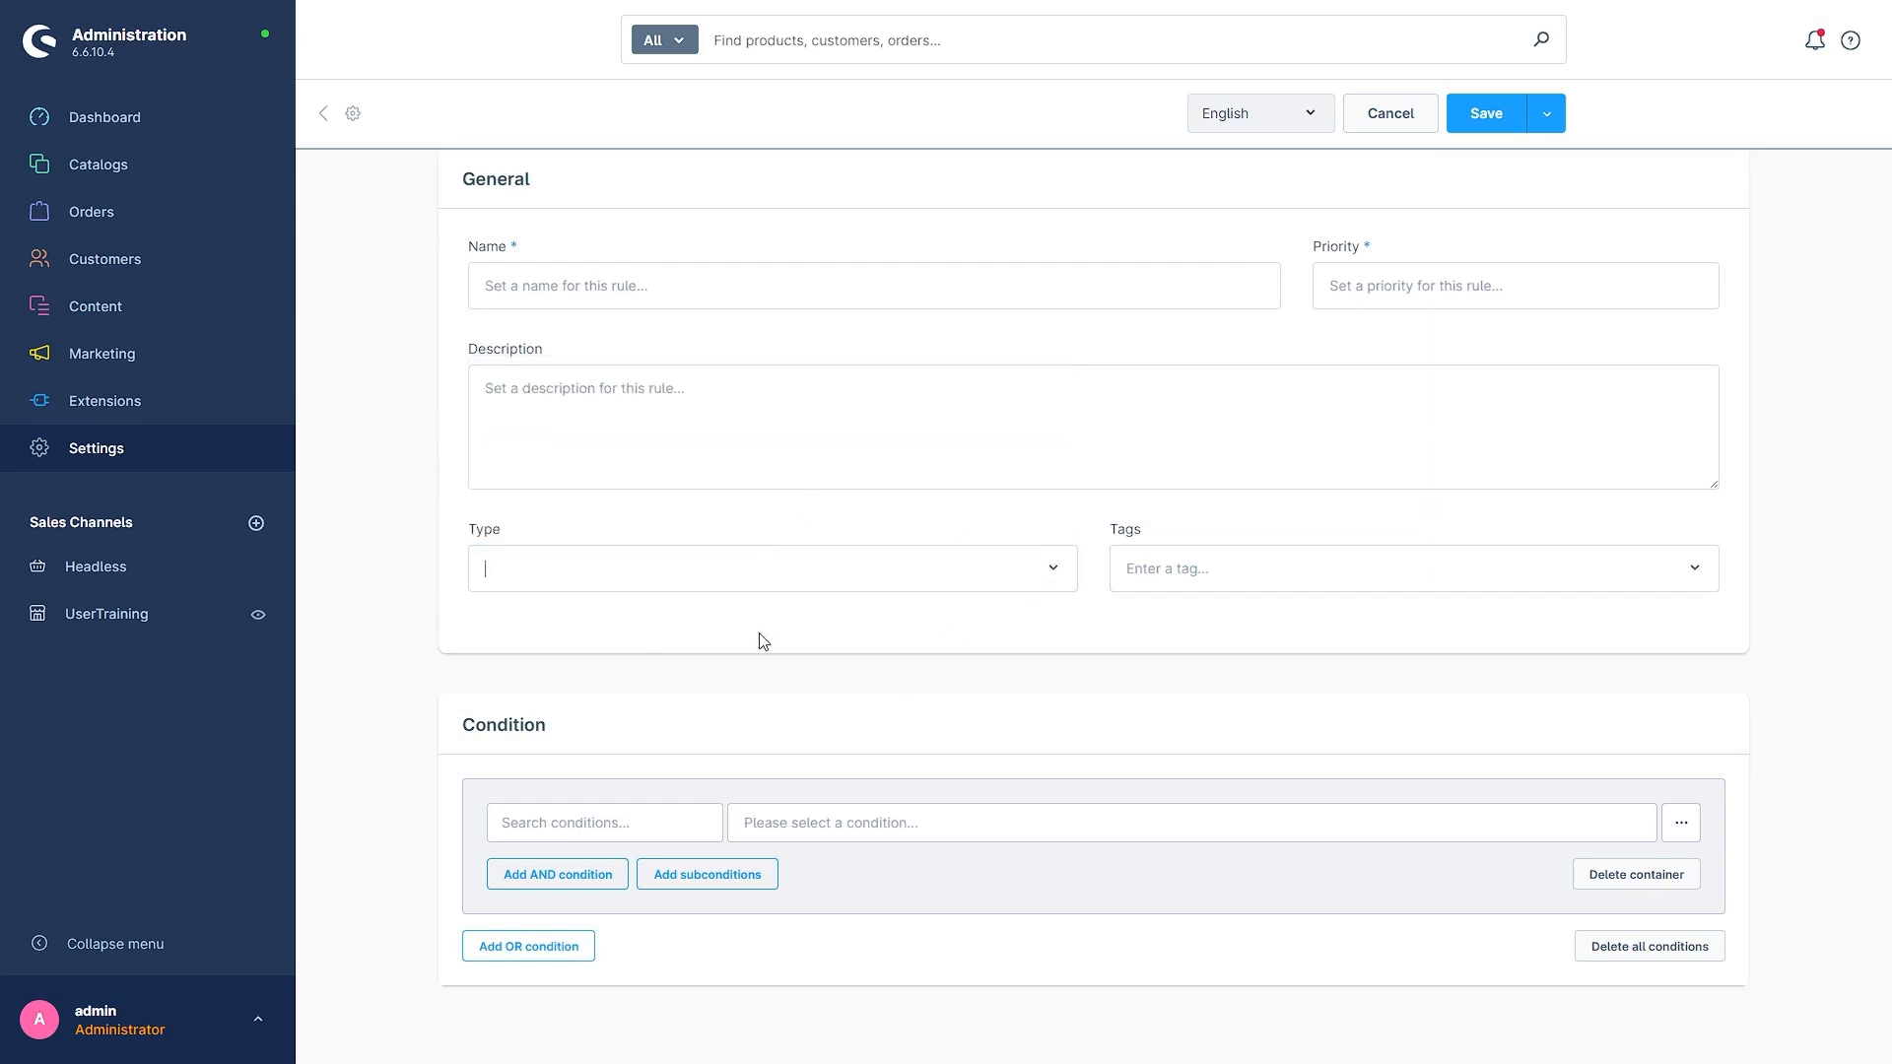
{"action": "left_click", "coordinate": [616, 570]}
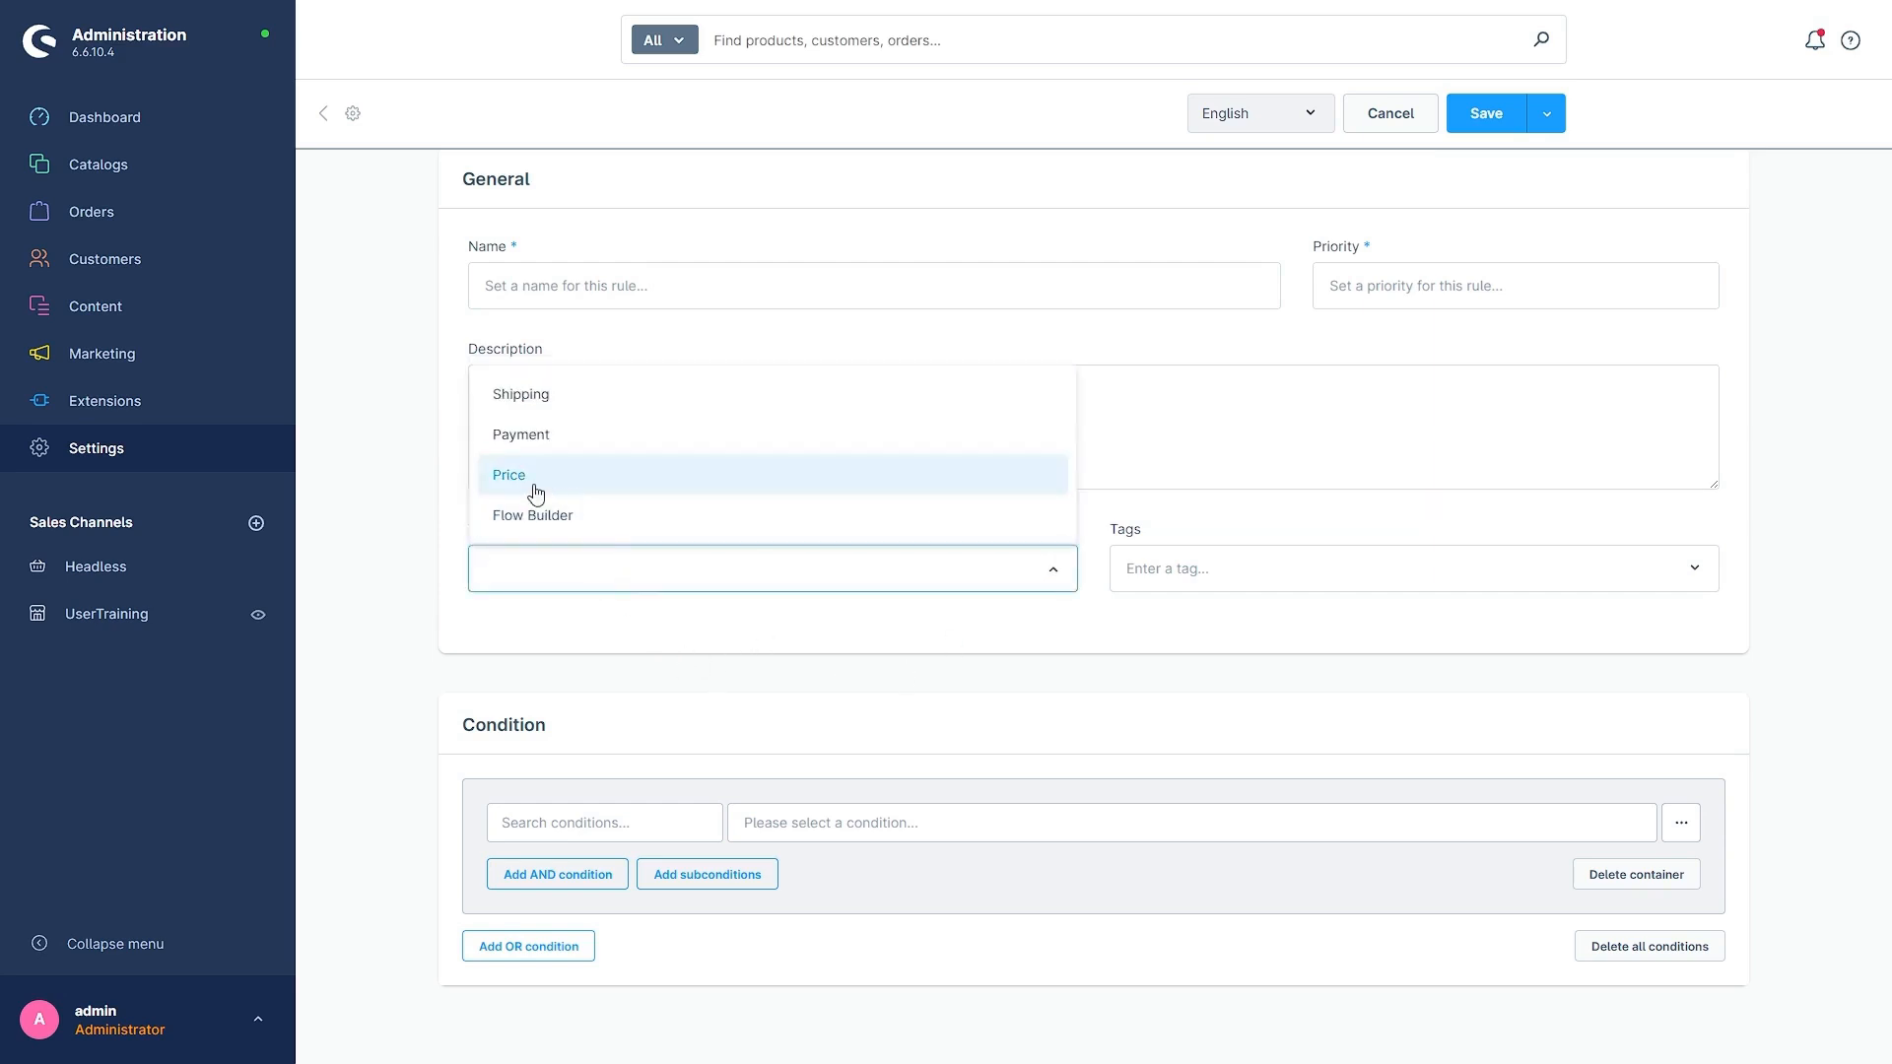
{"action": "left_click", "coordinate": [541, 414]}
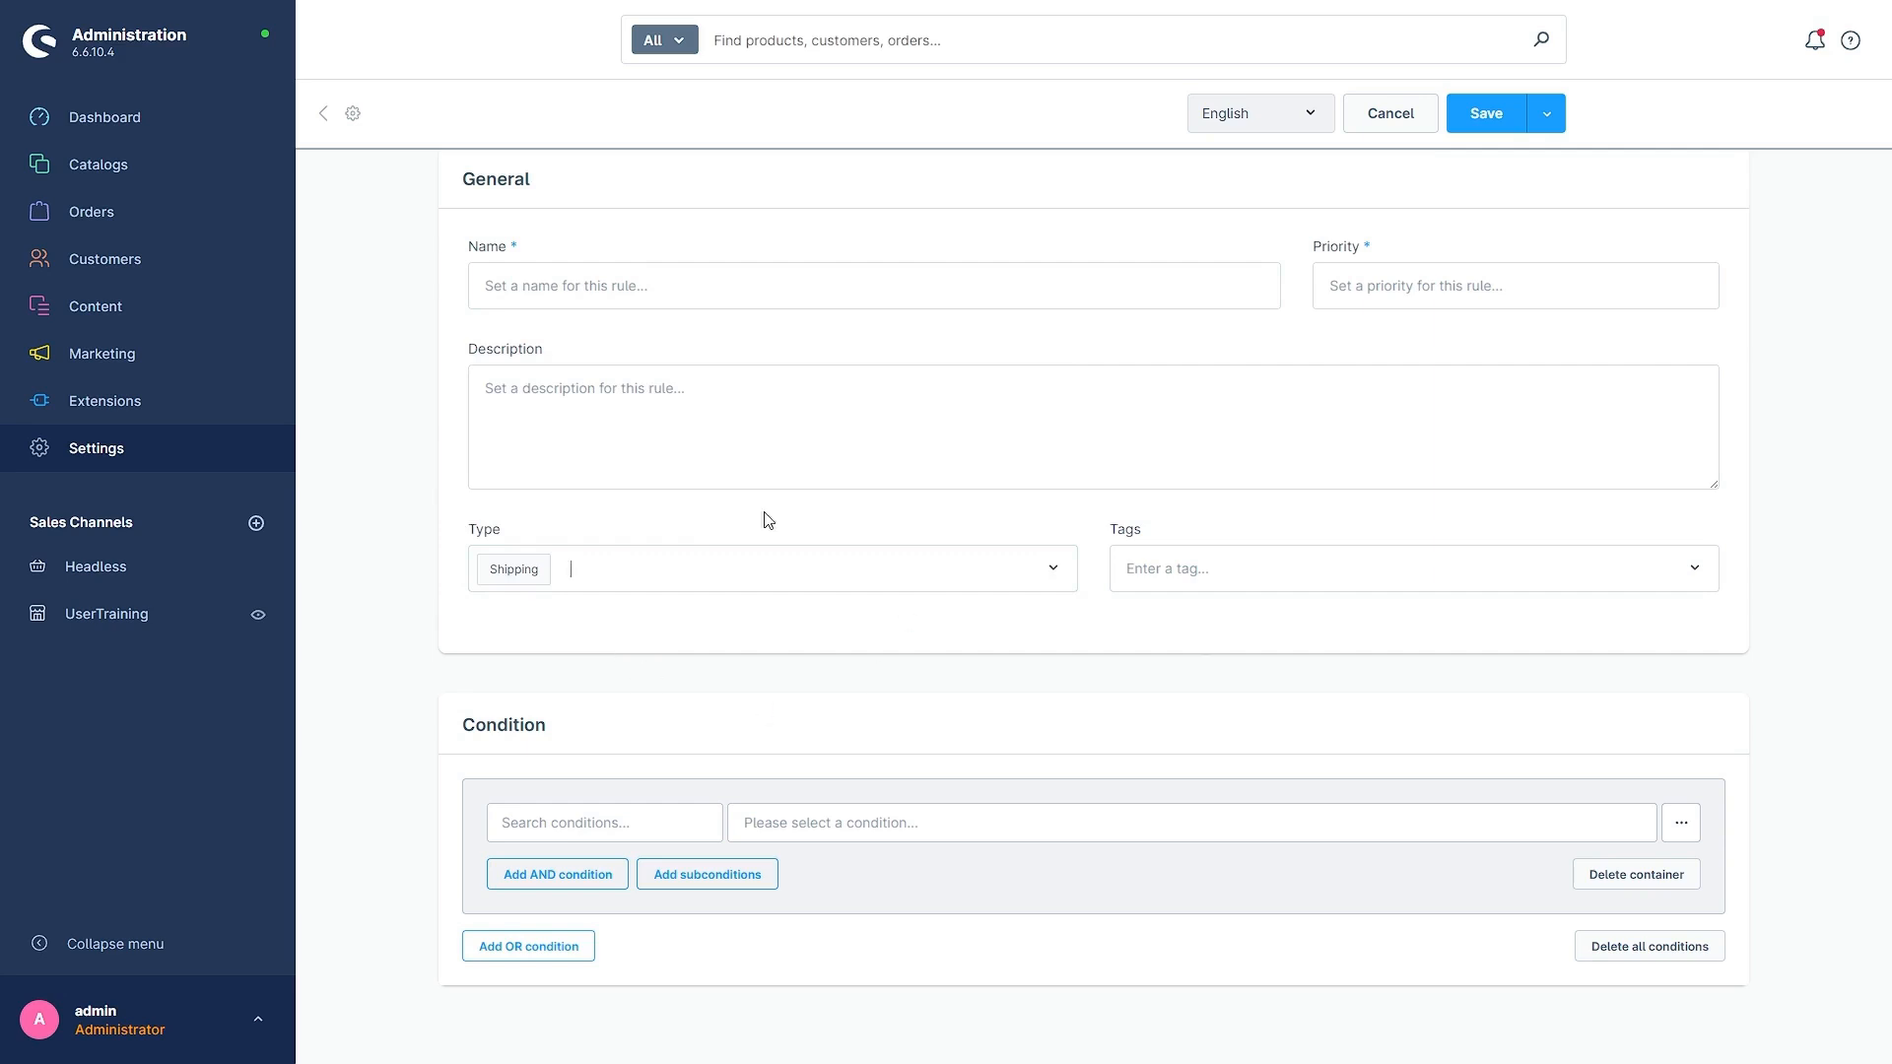
{"action": "left_click", "coordinate": [567, 582]}
{"action": "left_click", "coordinate": [562, 481]}
- Look through the available conditions and choose Language as the rule's first condition
{"action": "left_click", "coordinate": [584, 821]}
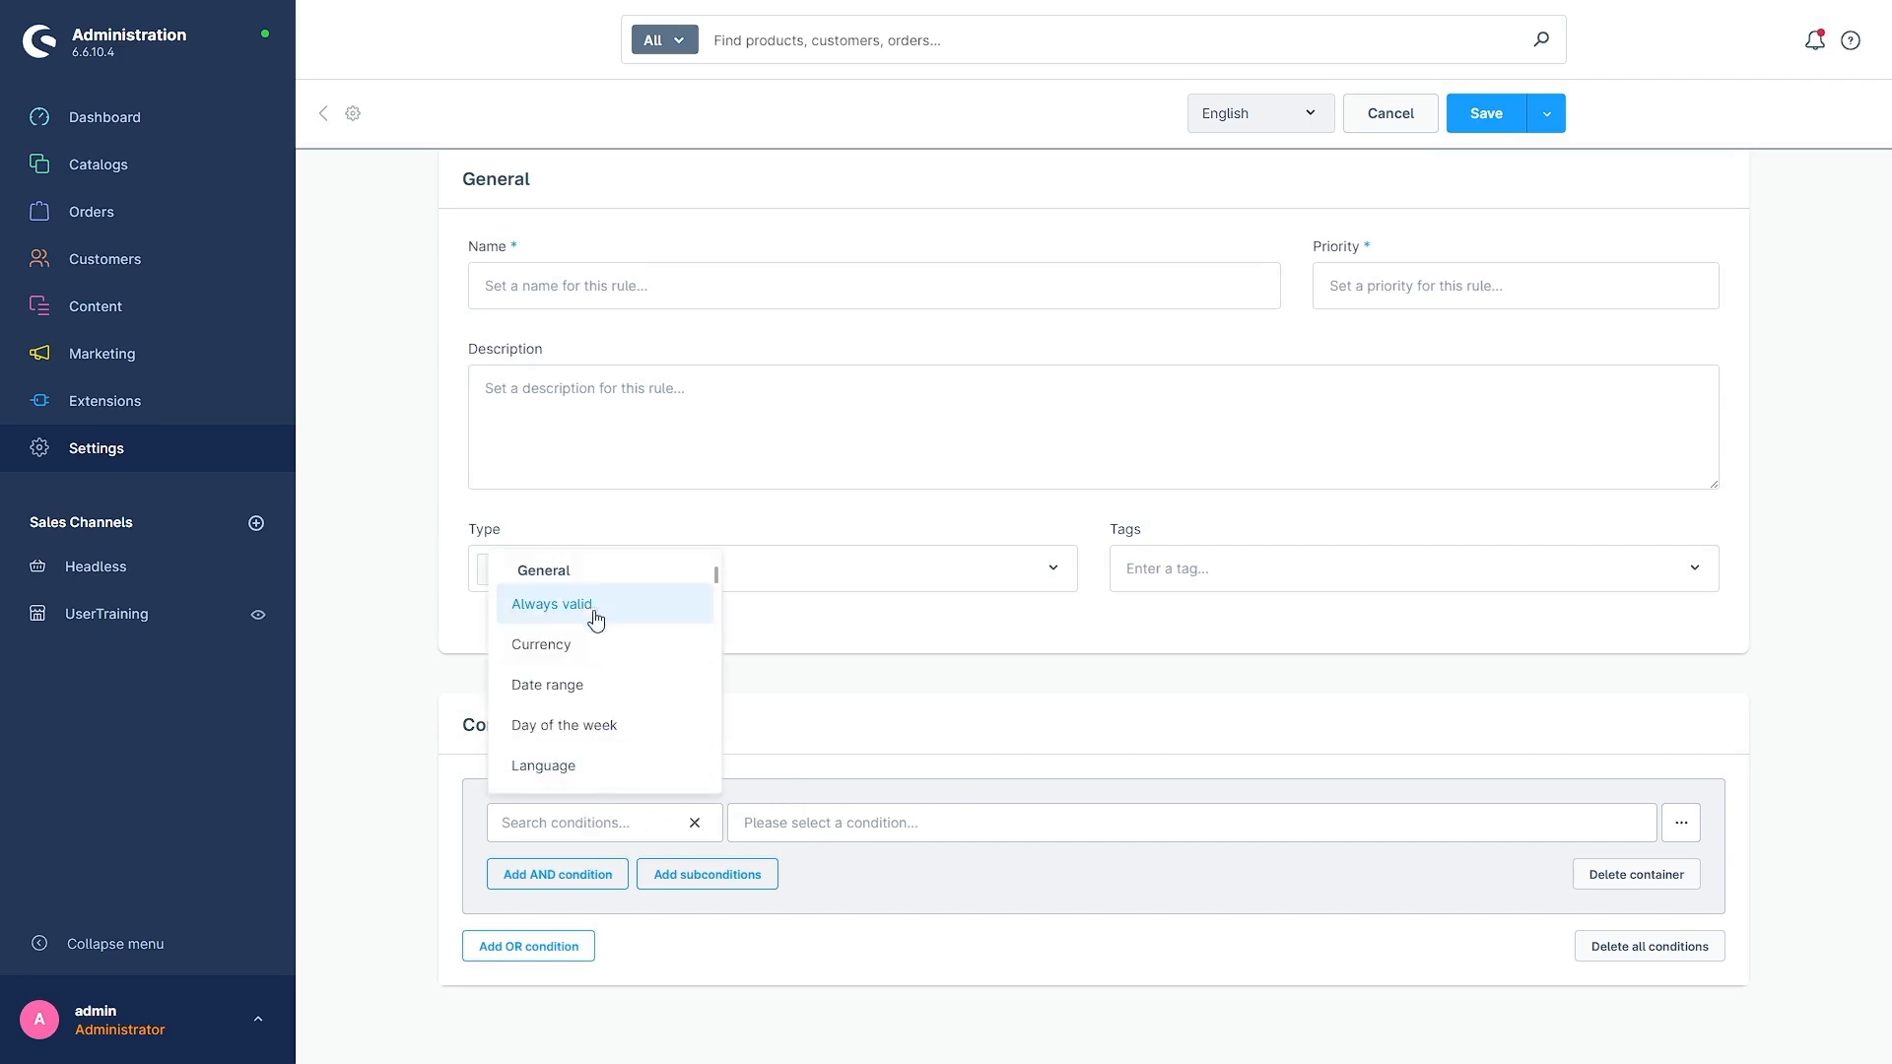
{"action": "scroll", "coordinate": [587, 710], "scroll_direction": "down", "scroll_amount": 1}
{"action": "scroll", "coordinate": [583, 751], "scroll_direction": "down", "scroll_amount": 1}
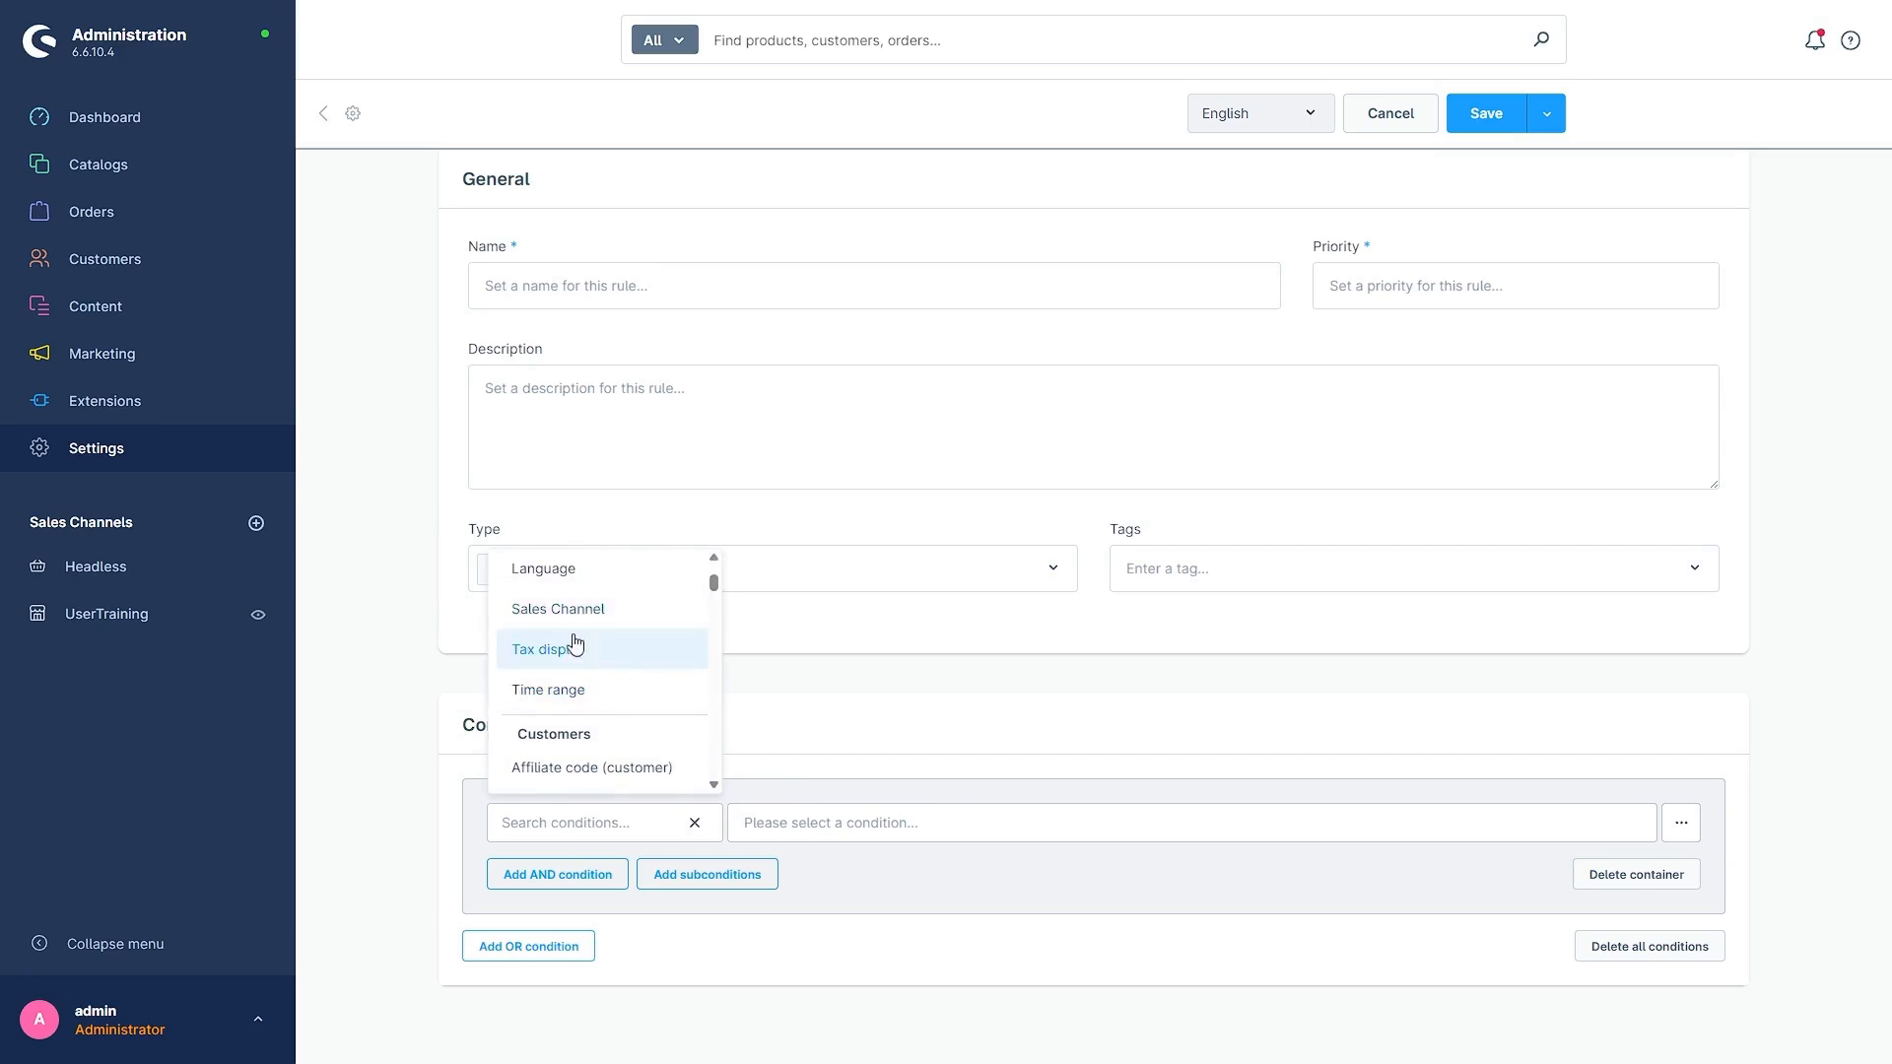
{"action": "scroll", "coordinate": [591, 704], "scroll_direction": "down", "scroll_amount": 3}
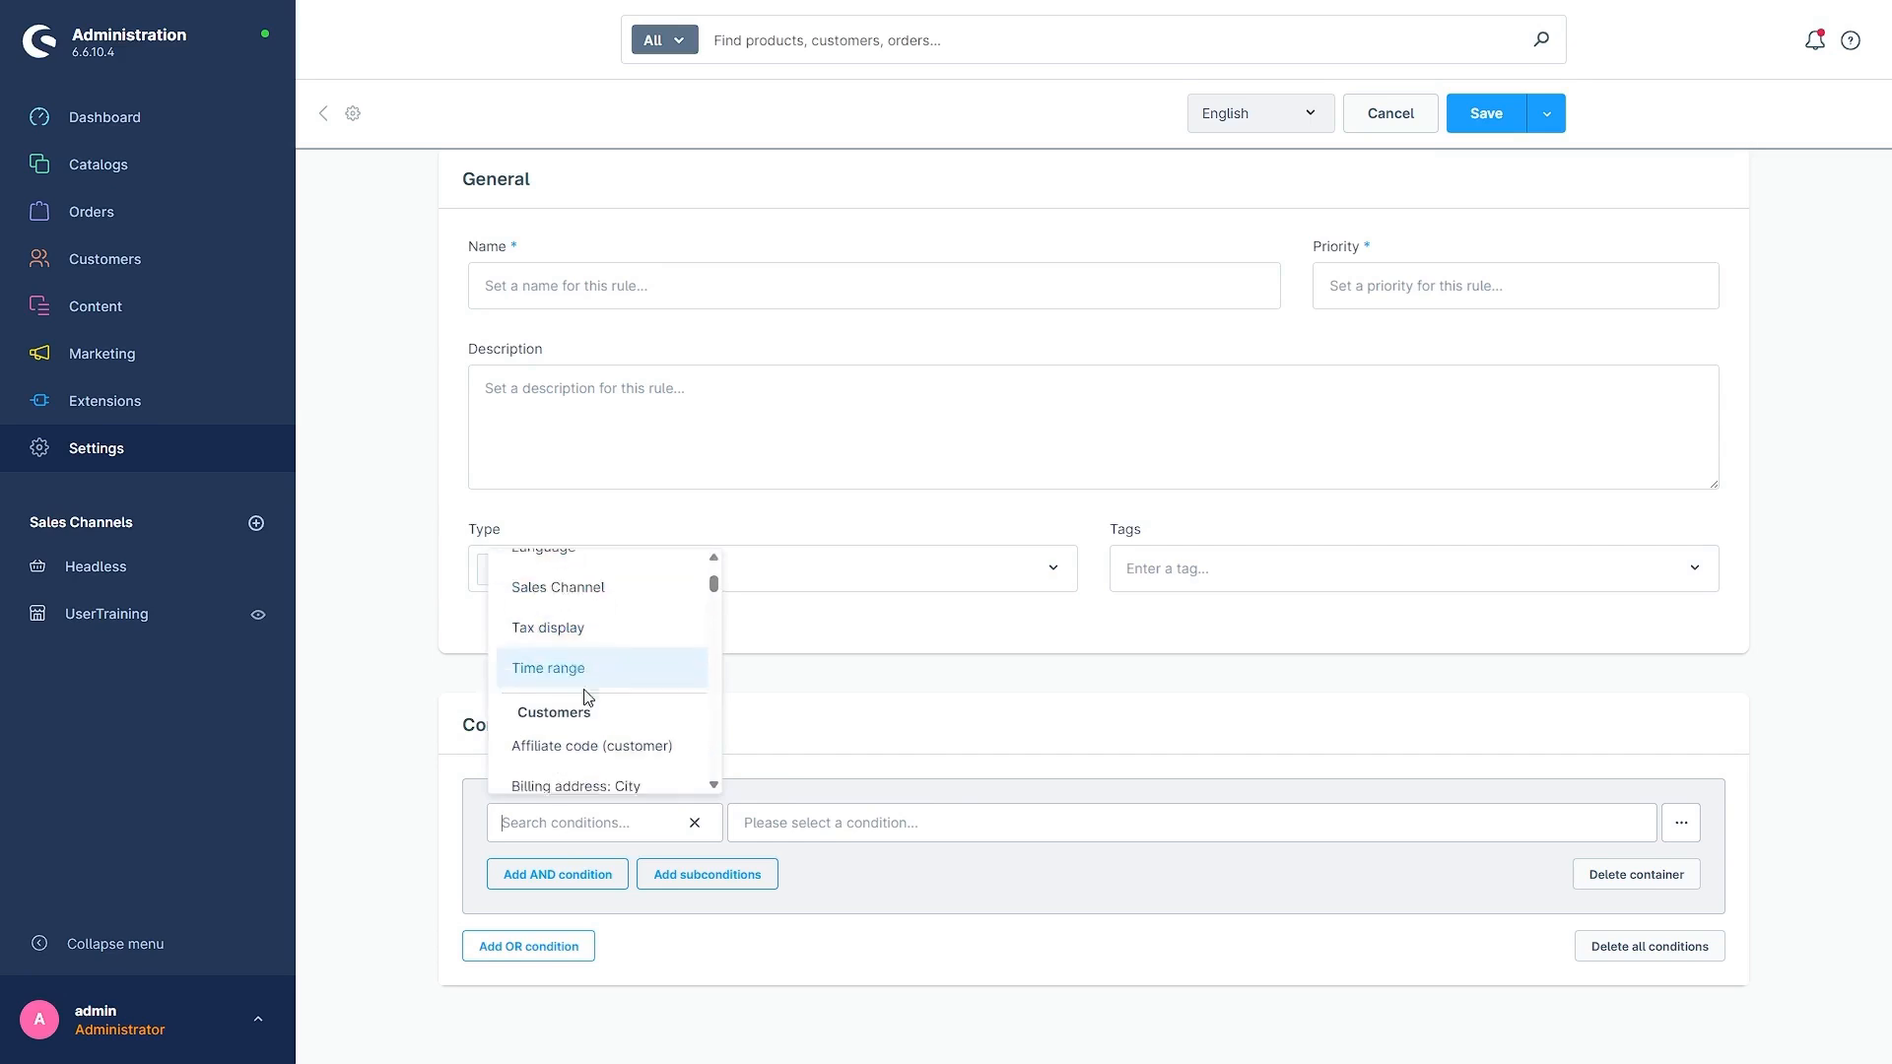
{"action": "scroll", "coordinate": [597, 729], "scroll_direction": "down", "scroll_amount": 5}
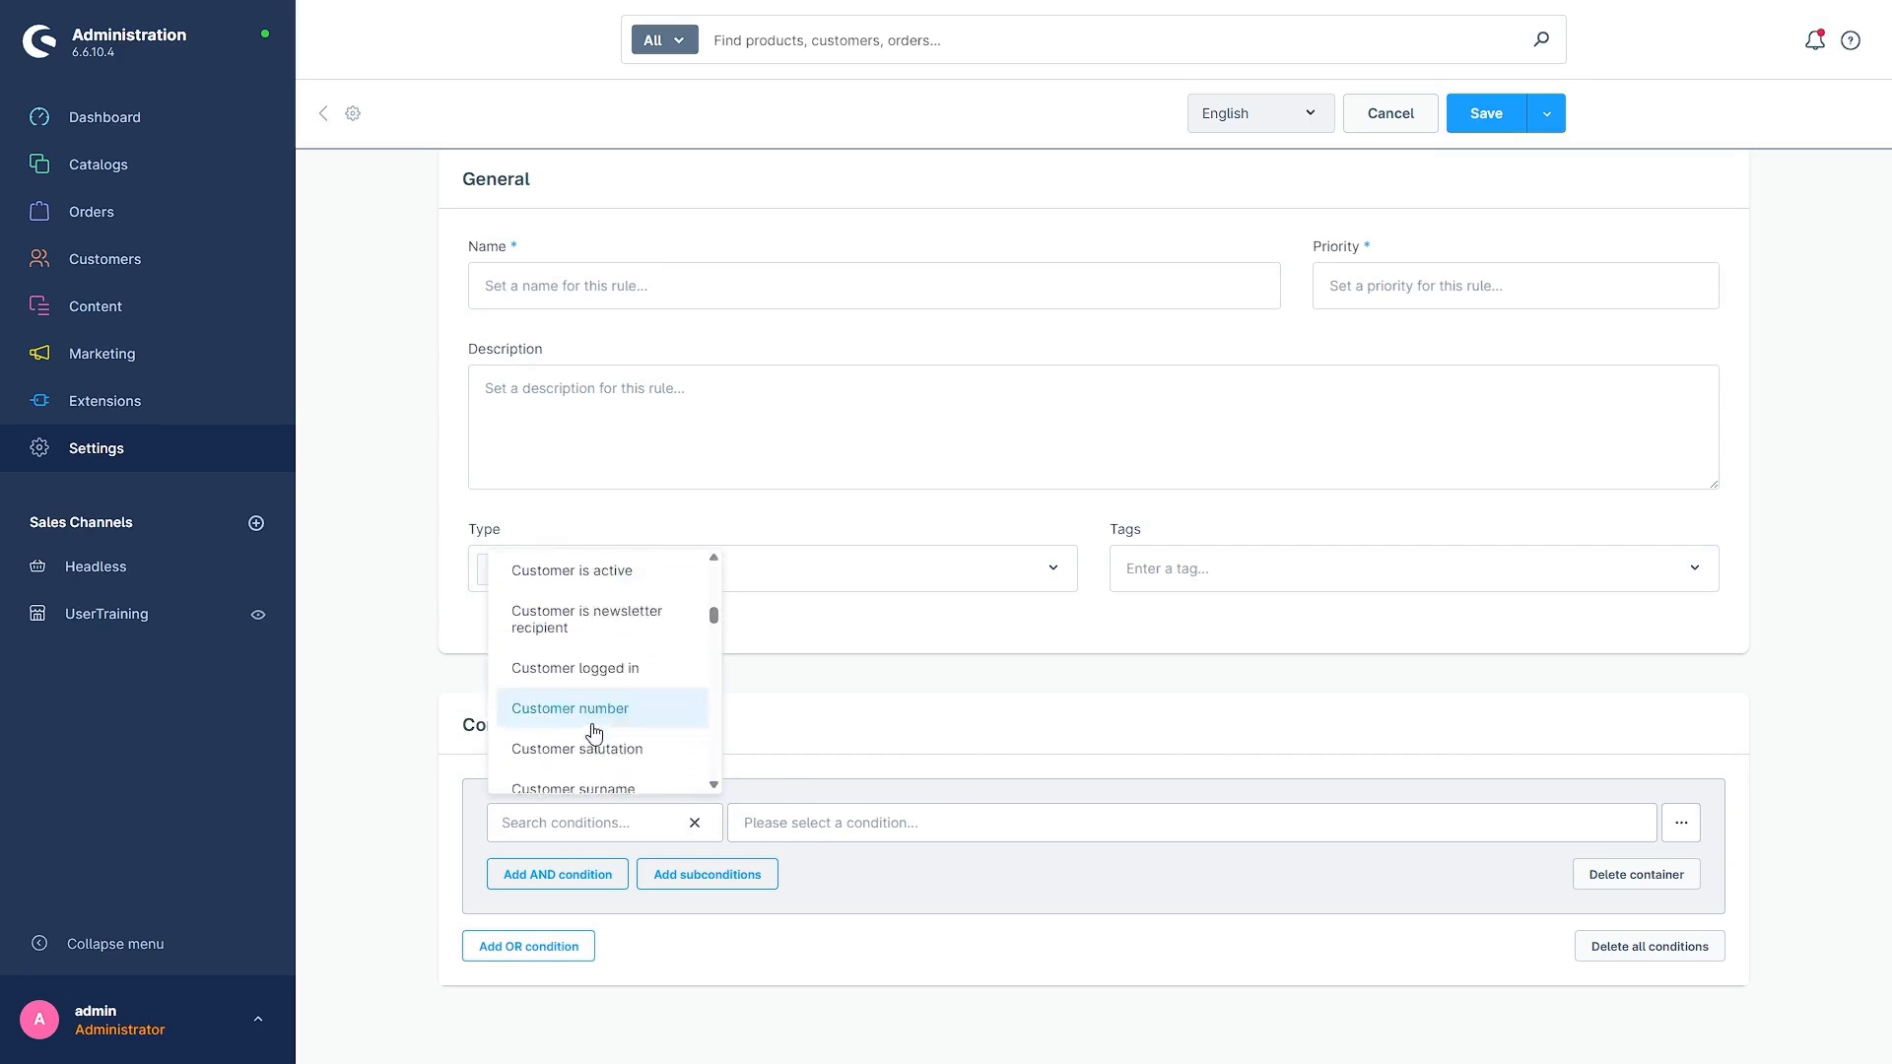
{"action": "scroll", "coordinate": [631, 705], "scroll_direction": "down", "scroll_amount": 5}
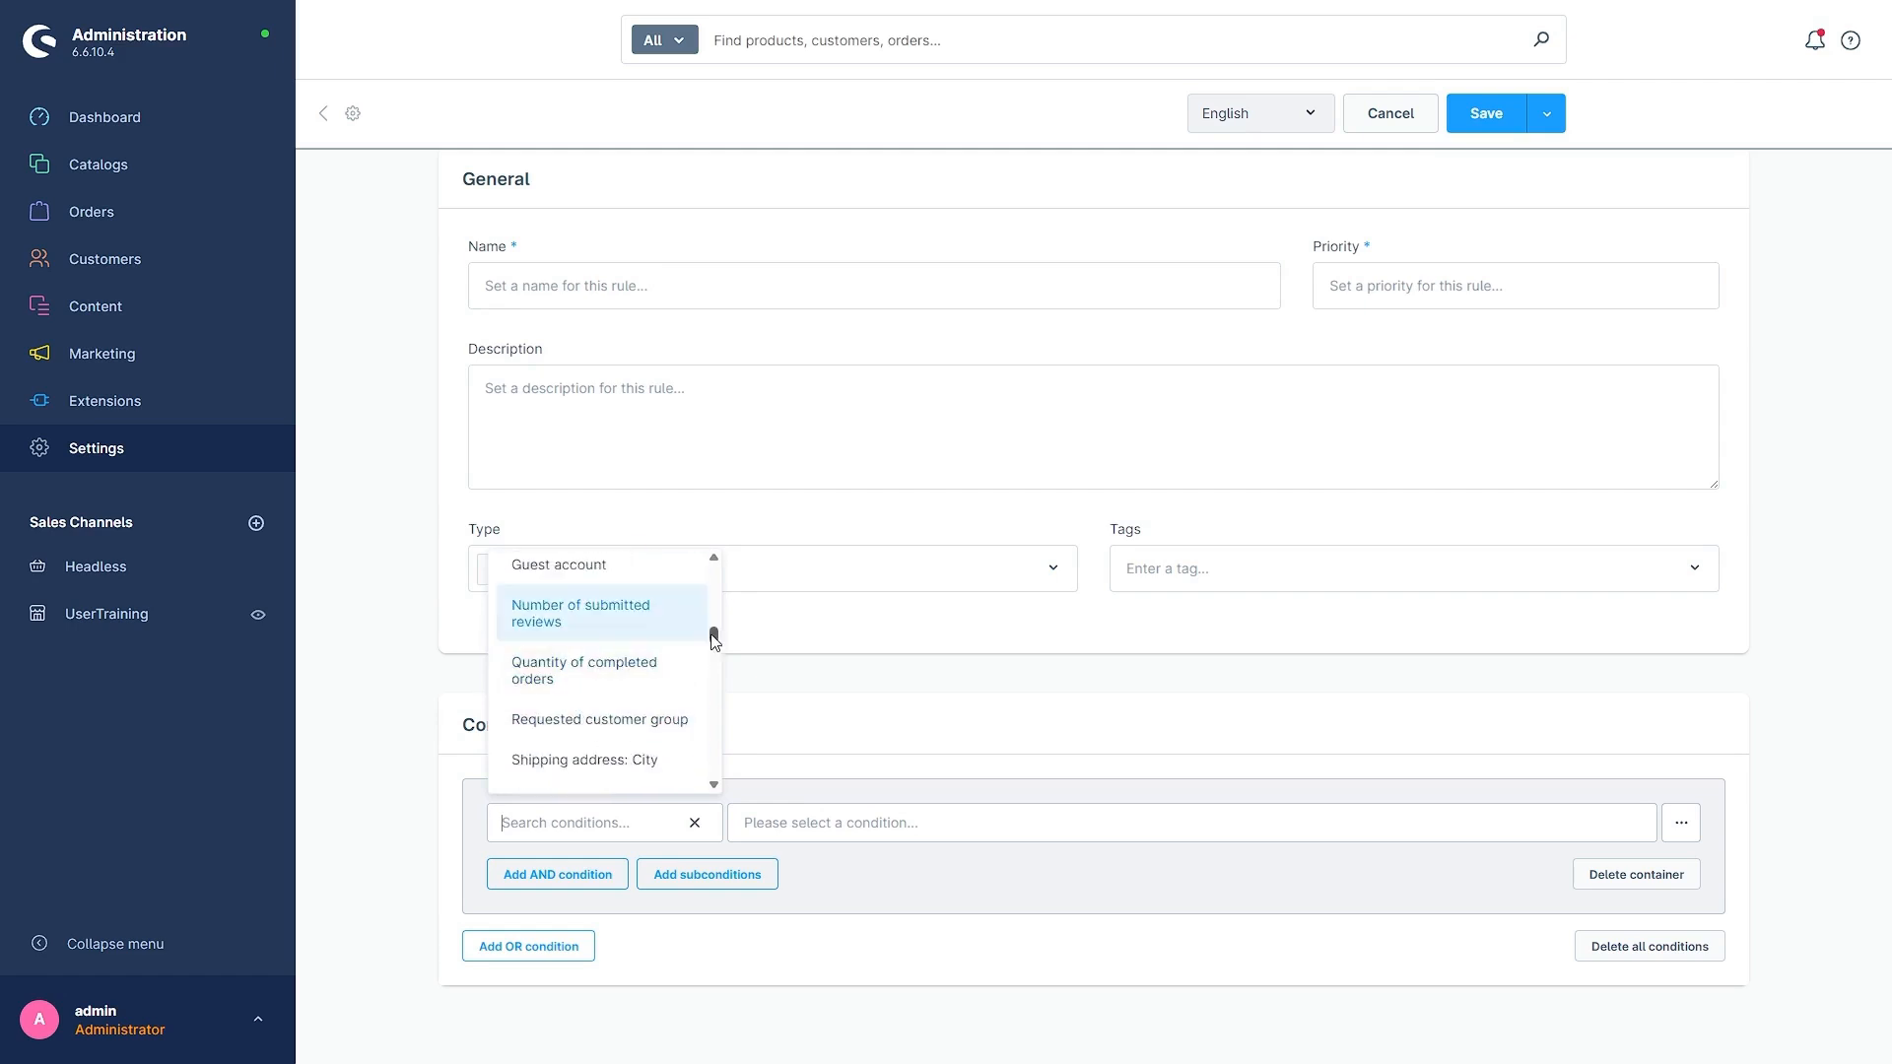
{"action": "left_click_drag", "start_coordinate": [709, 635], "coordinate": [724, 580]}
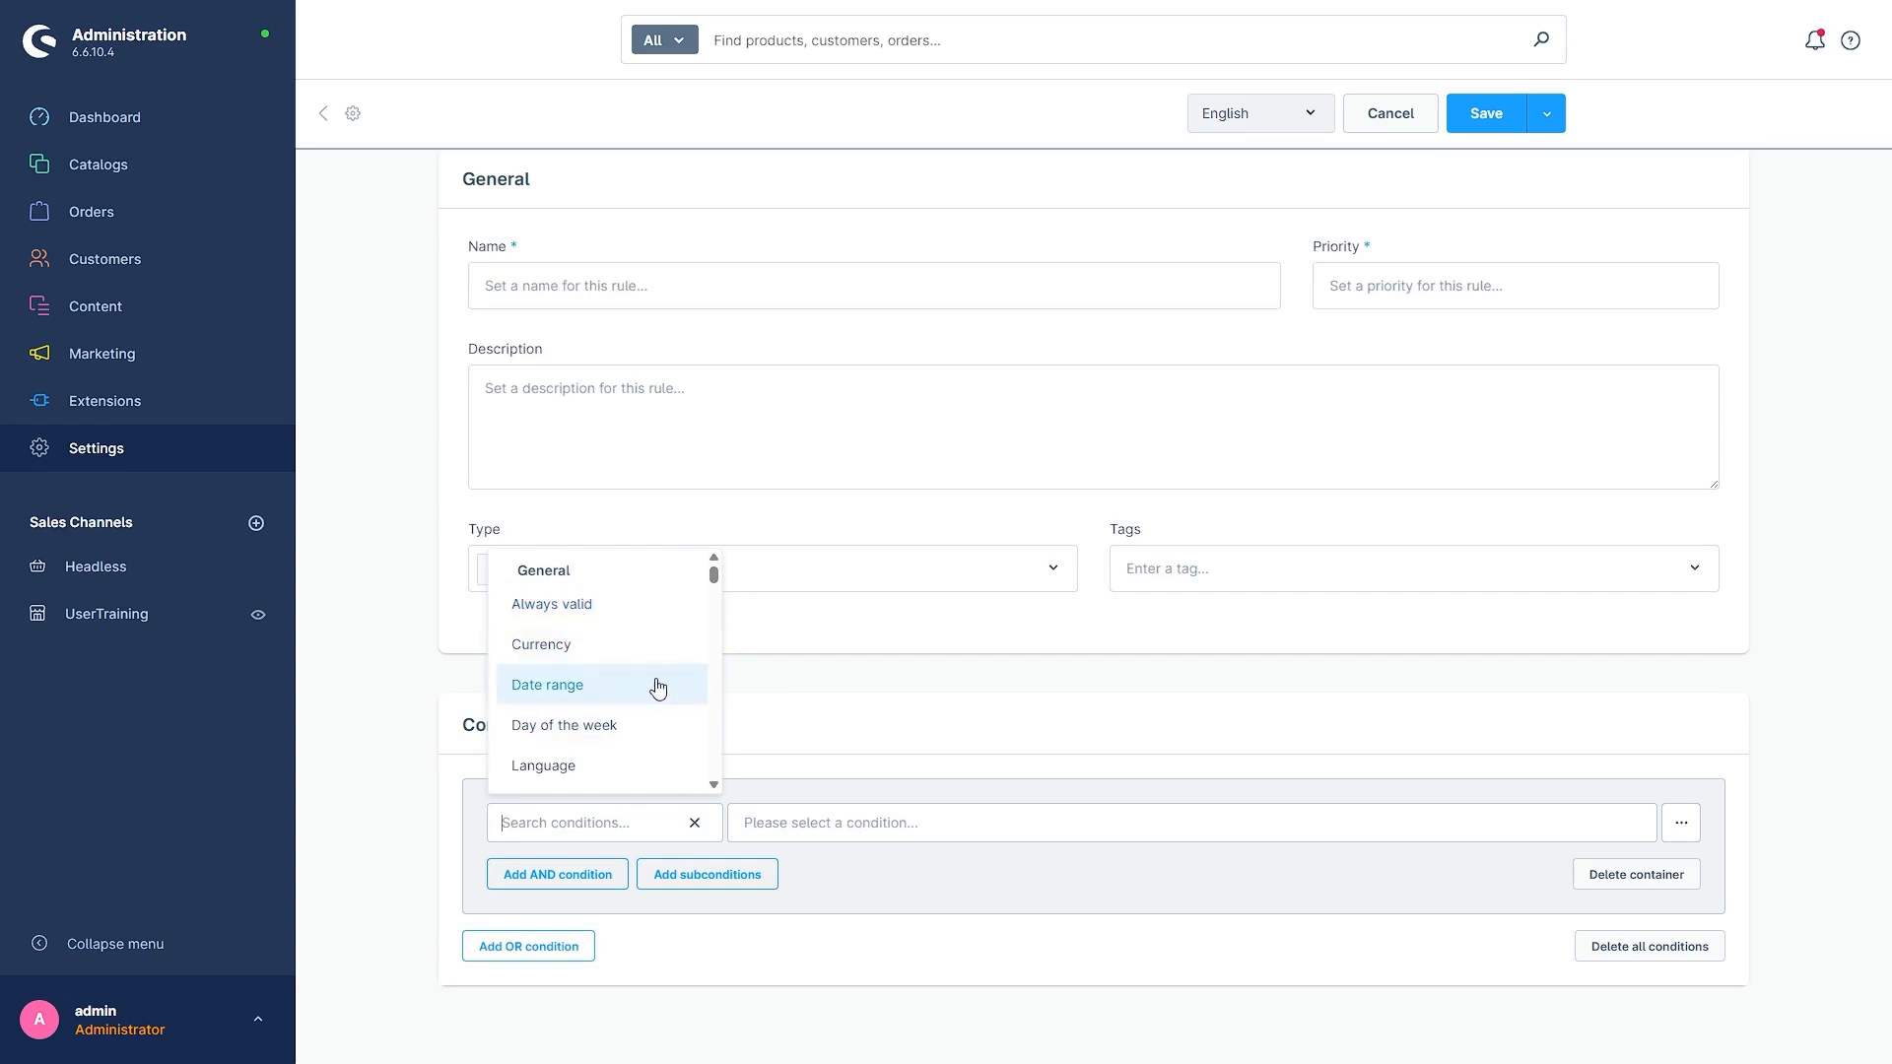
{"action": "scroll", "coordinate": [635, 700], "scroll_direction": "down", "scroll_amount": 2}
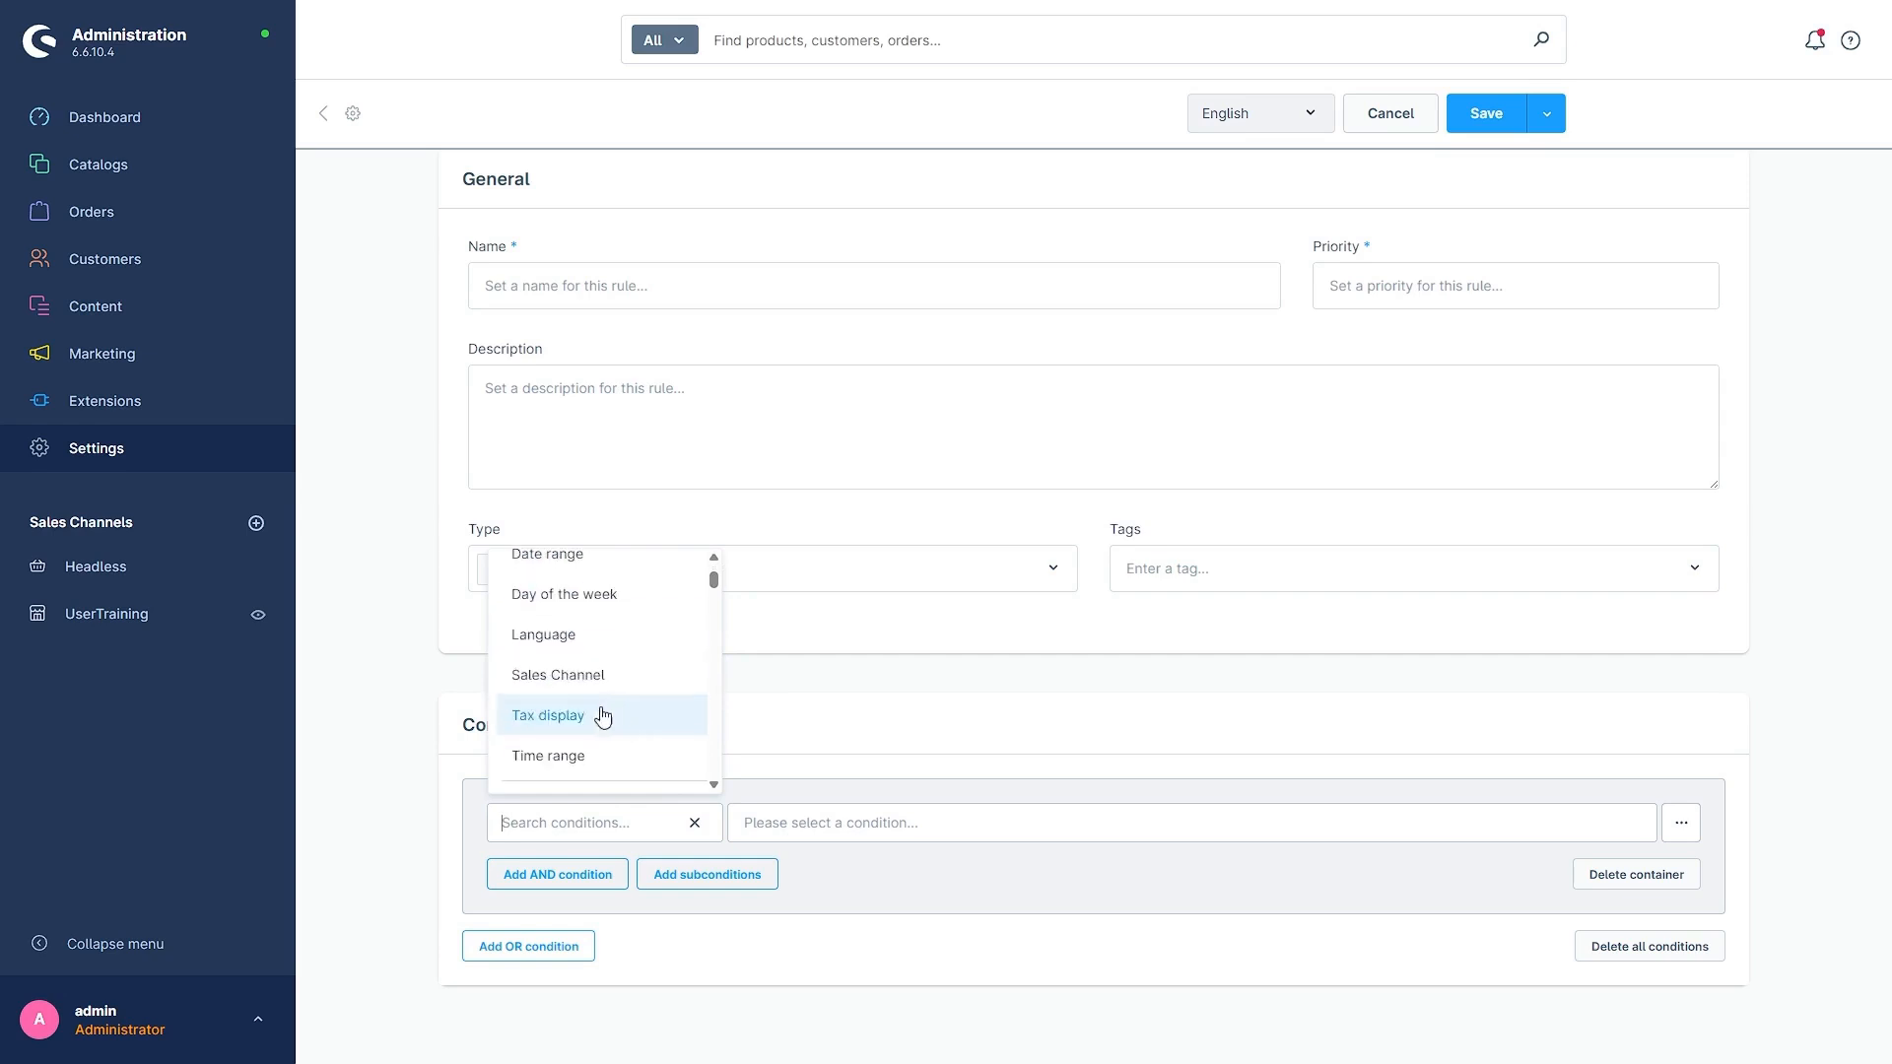
{"action": "left_click", "coordinate": [549, 641]}
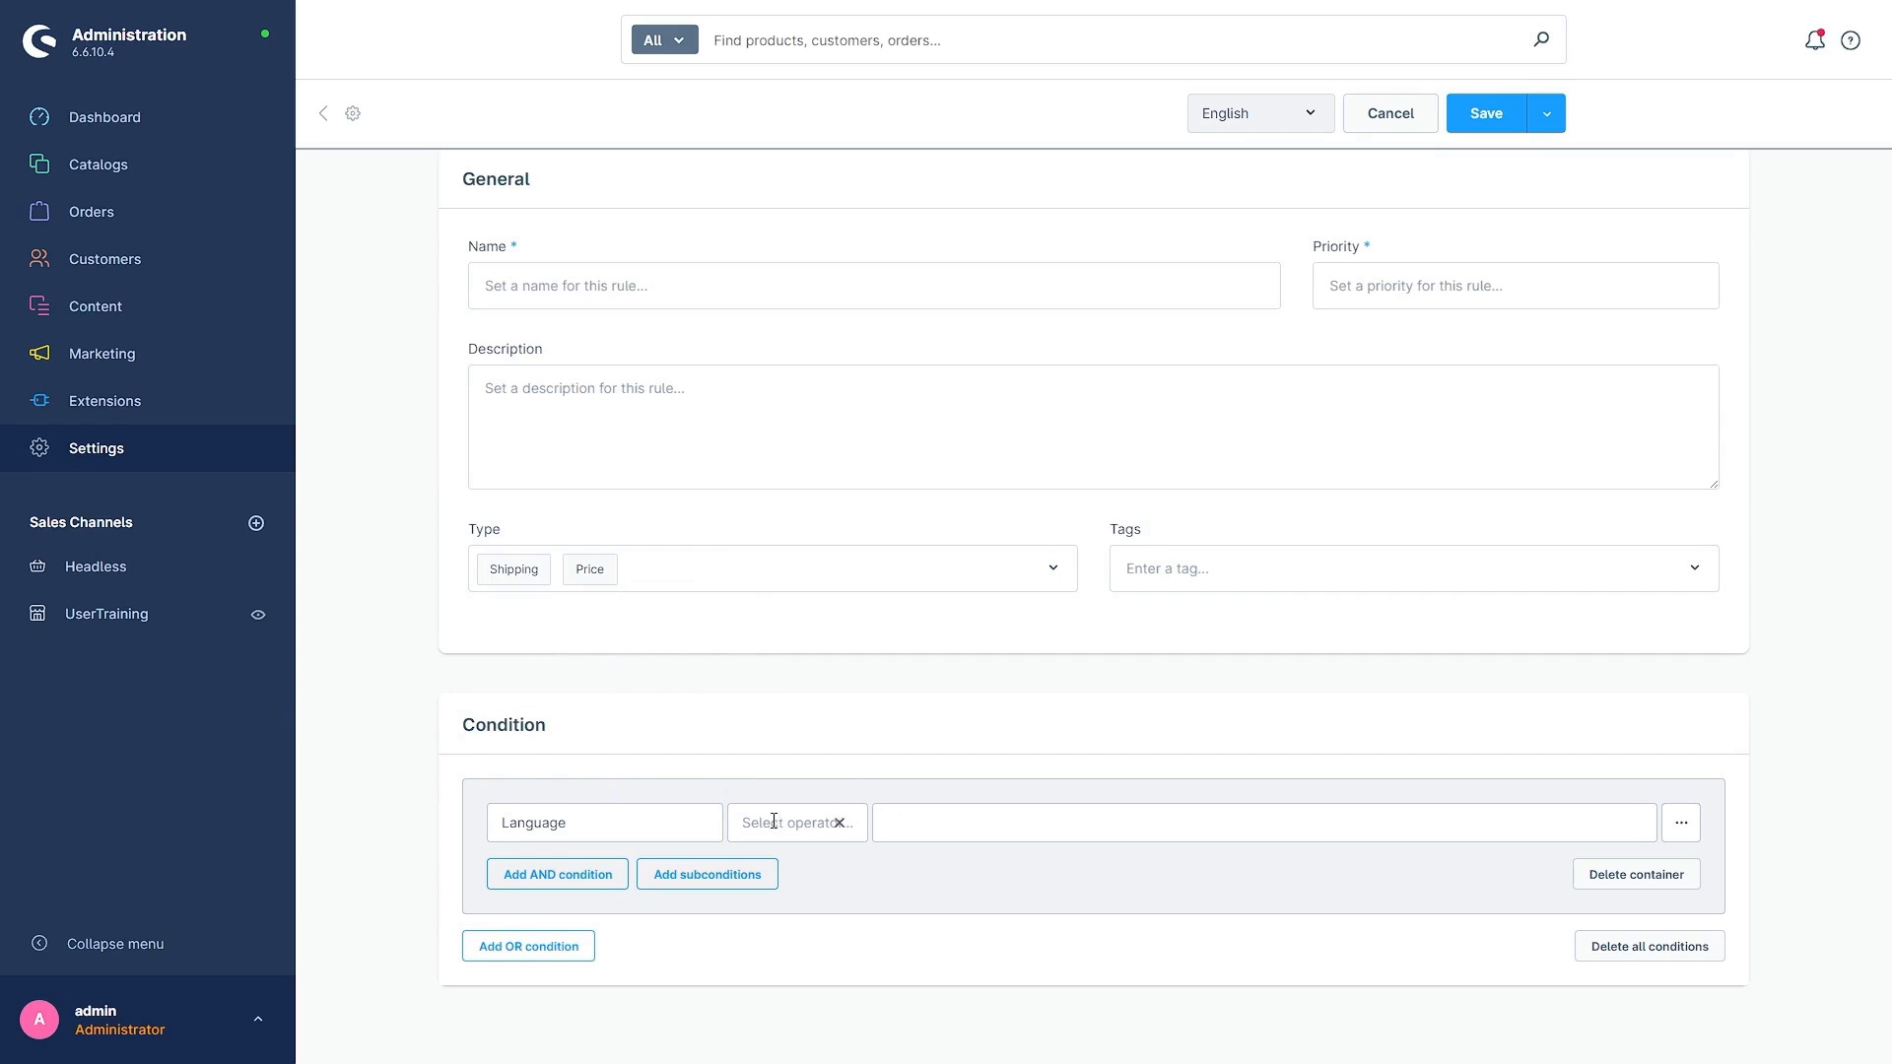
- Set the Language condition's operator to Is one of and its value to Deutsch
{"action": "left_click", "coordinate": [723, 822]}
{"action": "left_click", "coordinate": [732, 823]}
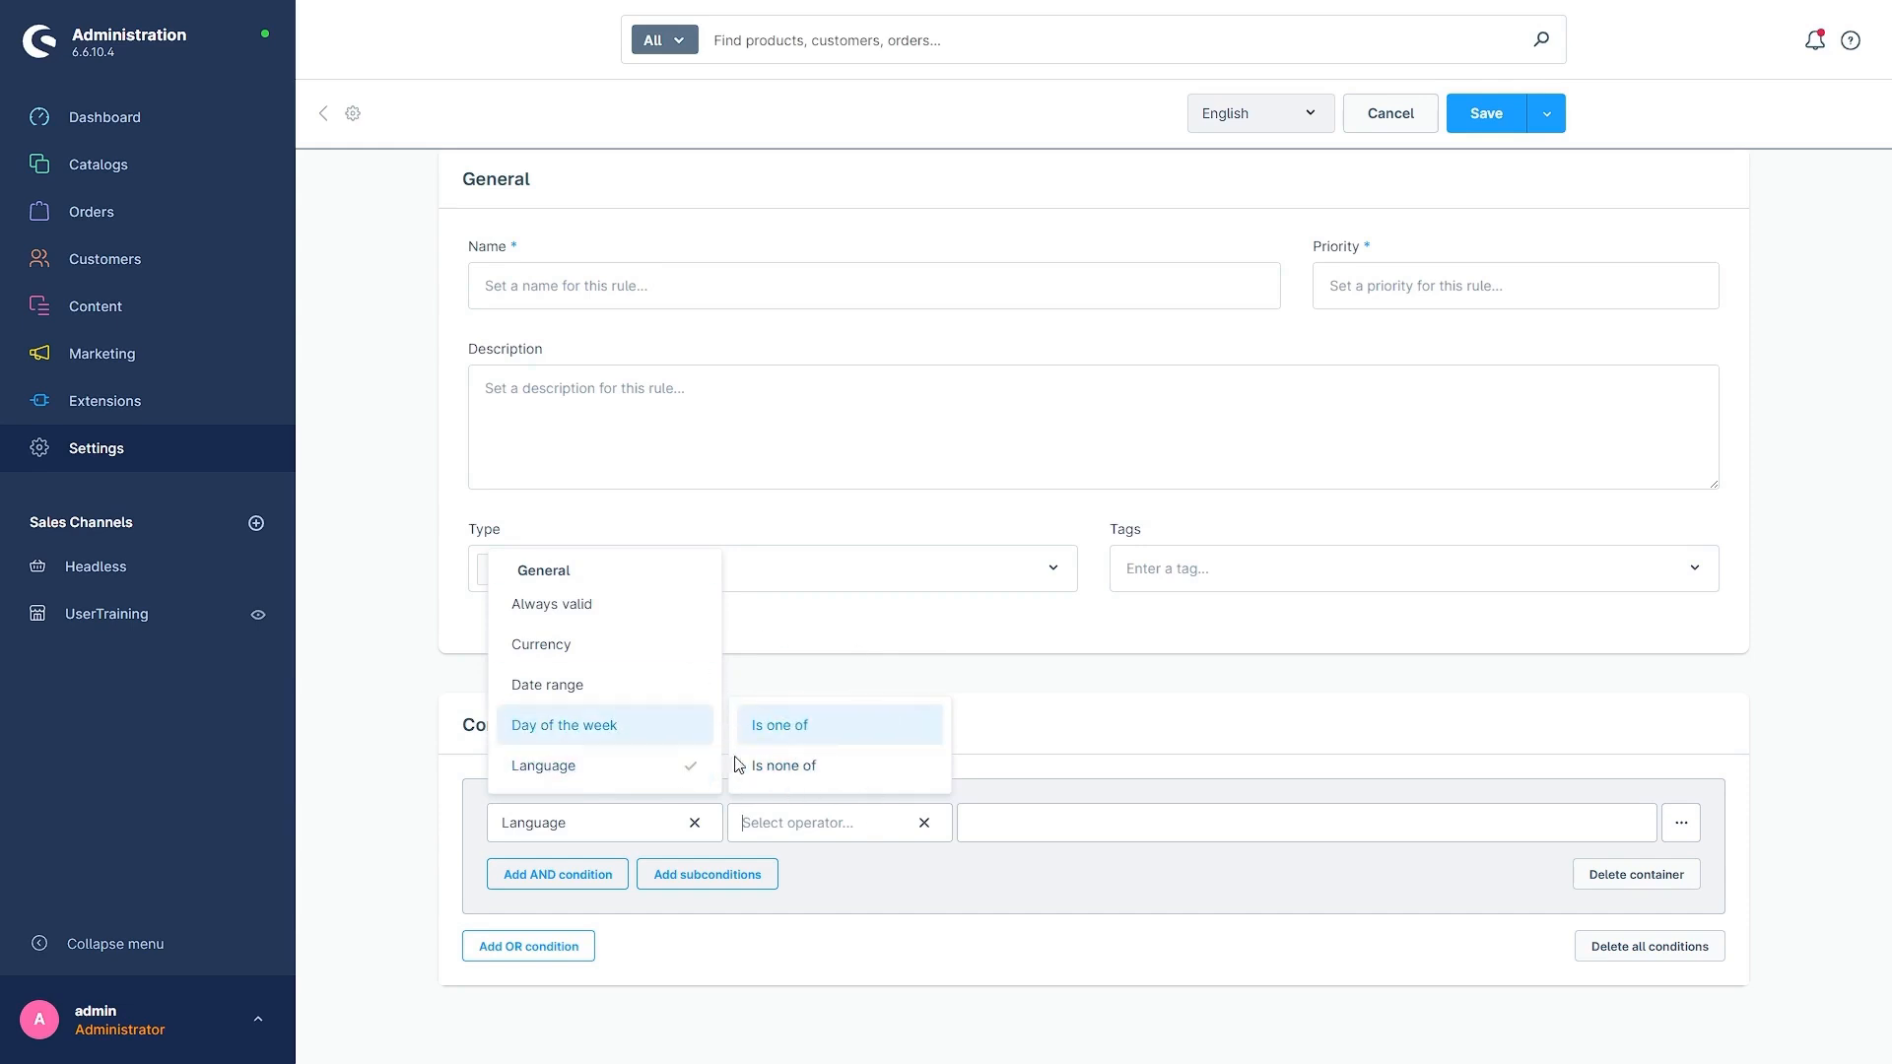
{"action": "left_click", "coordinate": [1012, 817]}
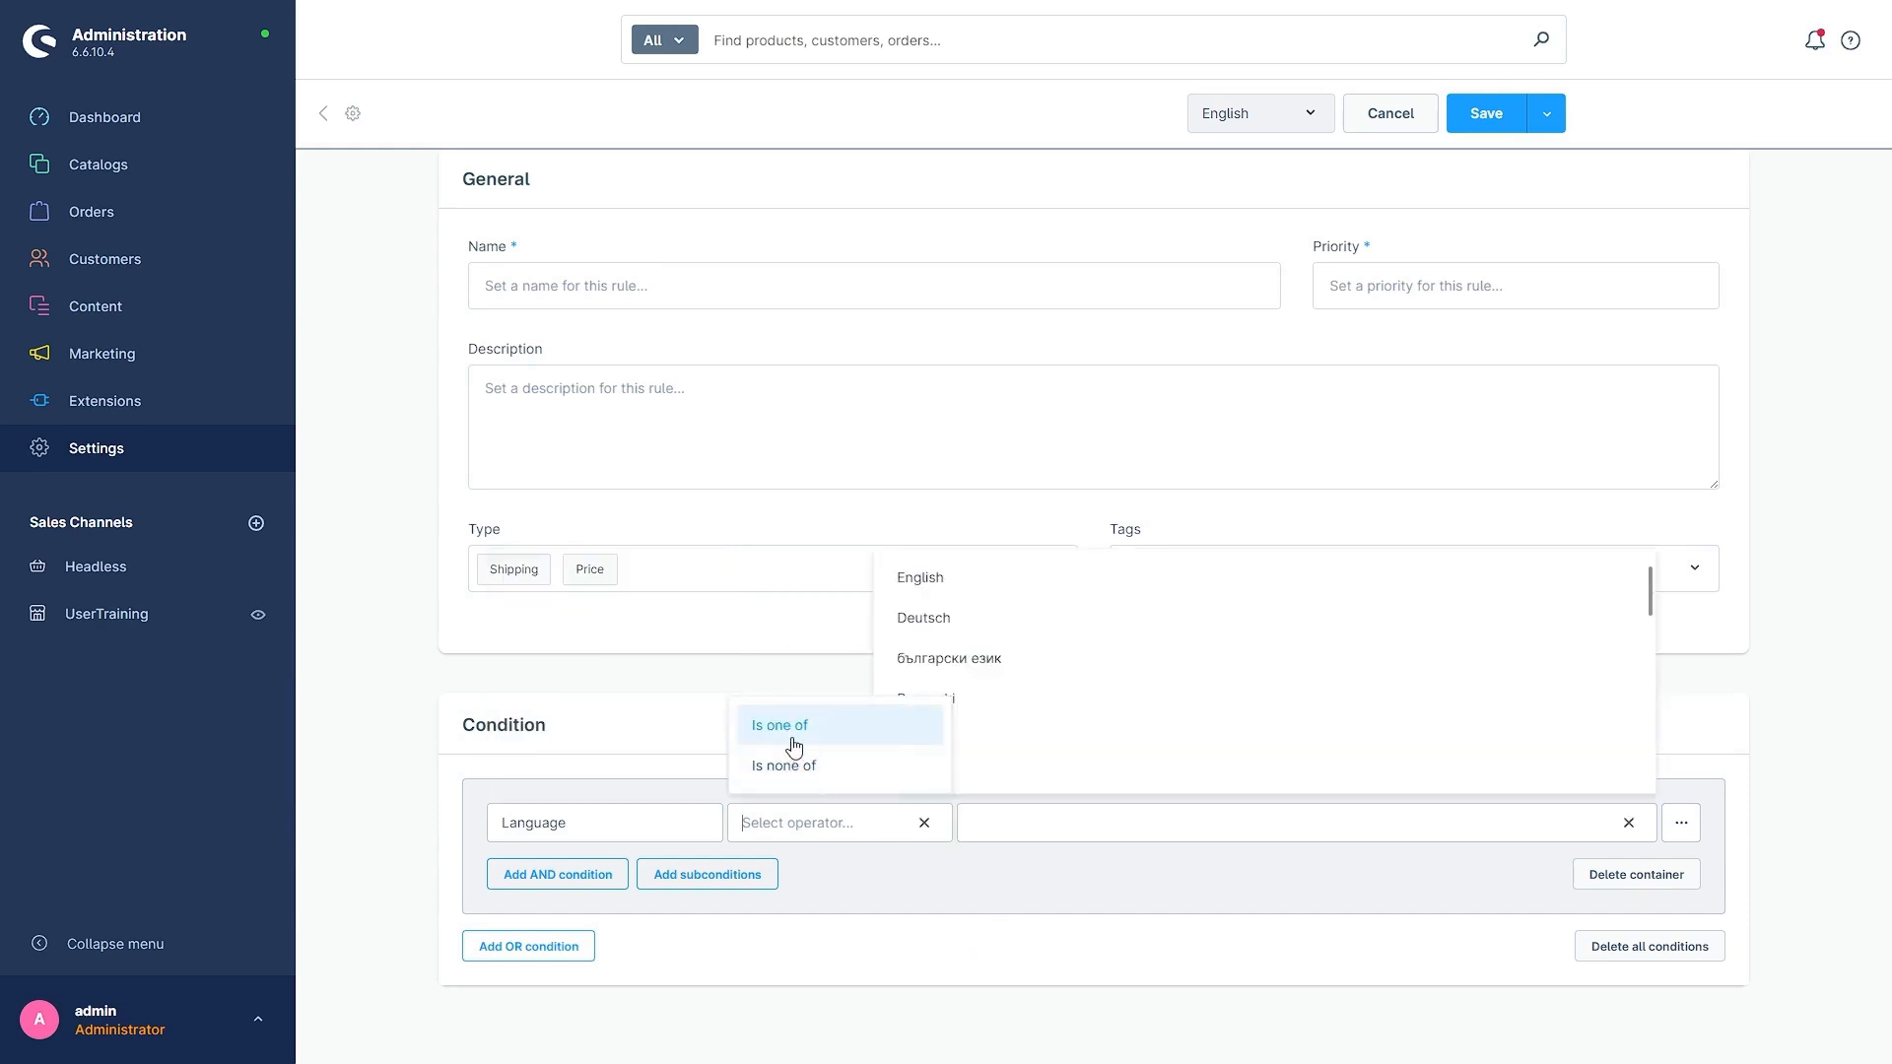
{"action": "left_click", "coordinate": [790, 729]}
{"action": "left_click", "coordinate": [914, 816]}
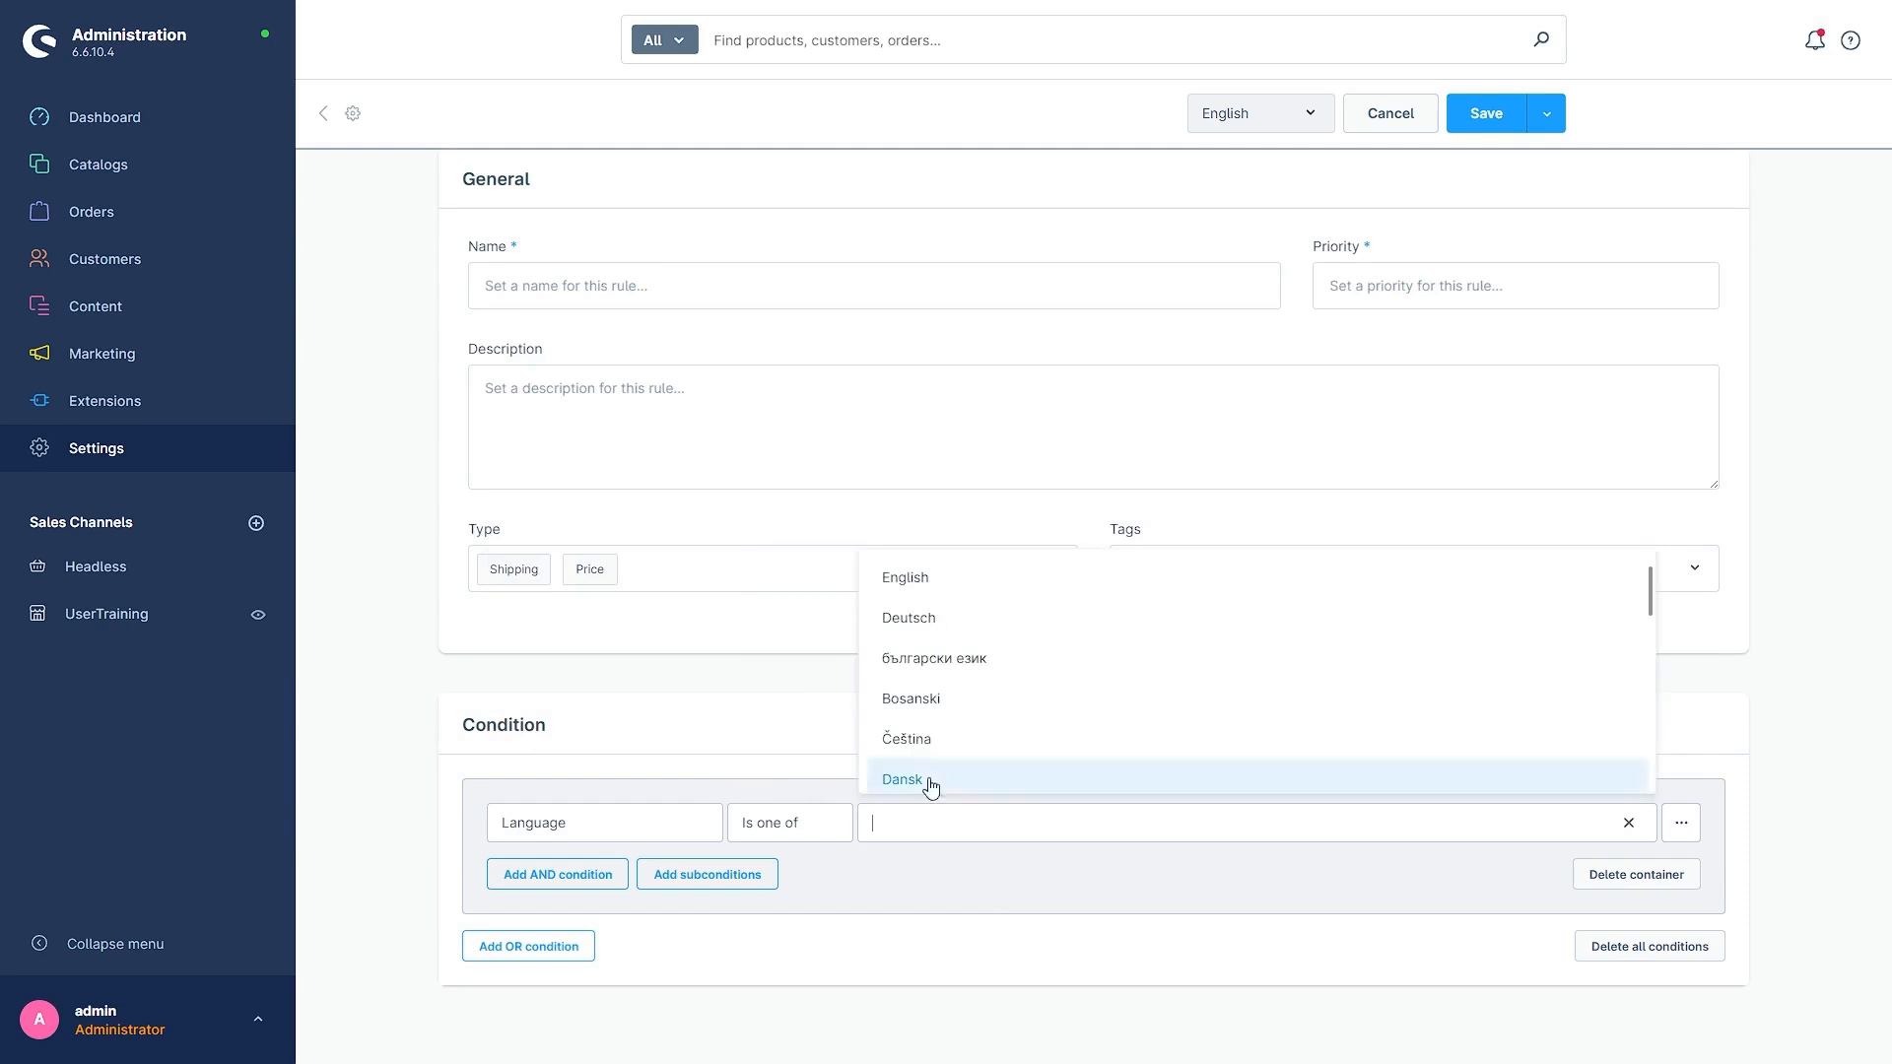
{"action": "left_click", "coordinate": [942, 620]}
{"action": "left_click", "coordinate": [989, 894]}
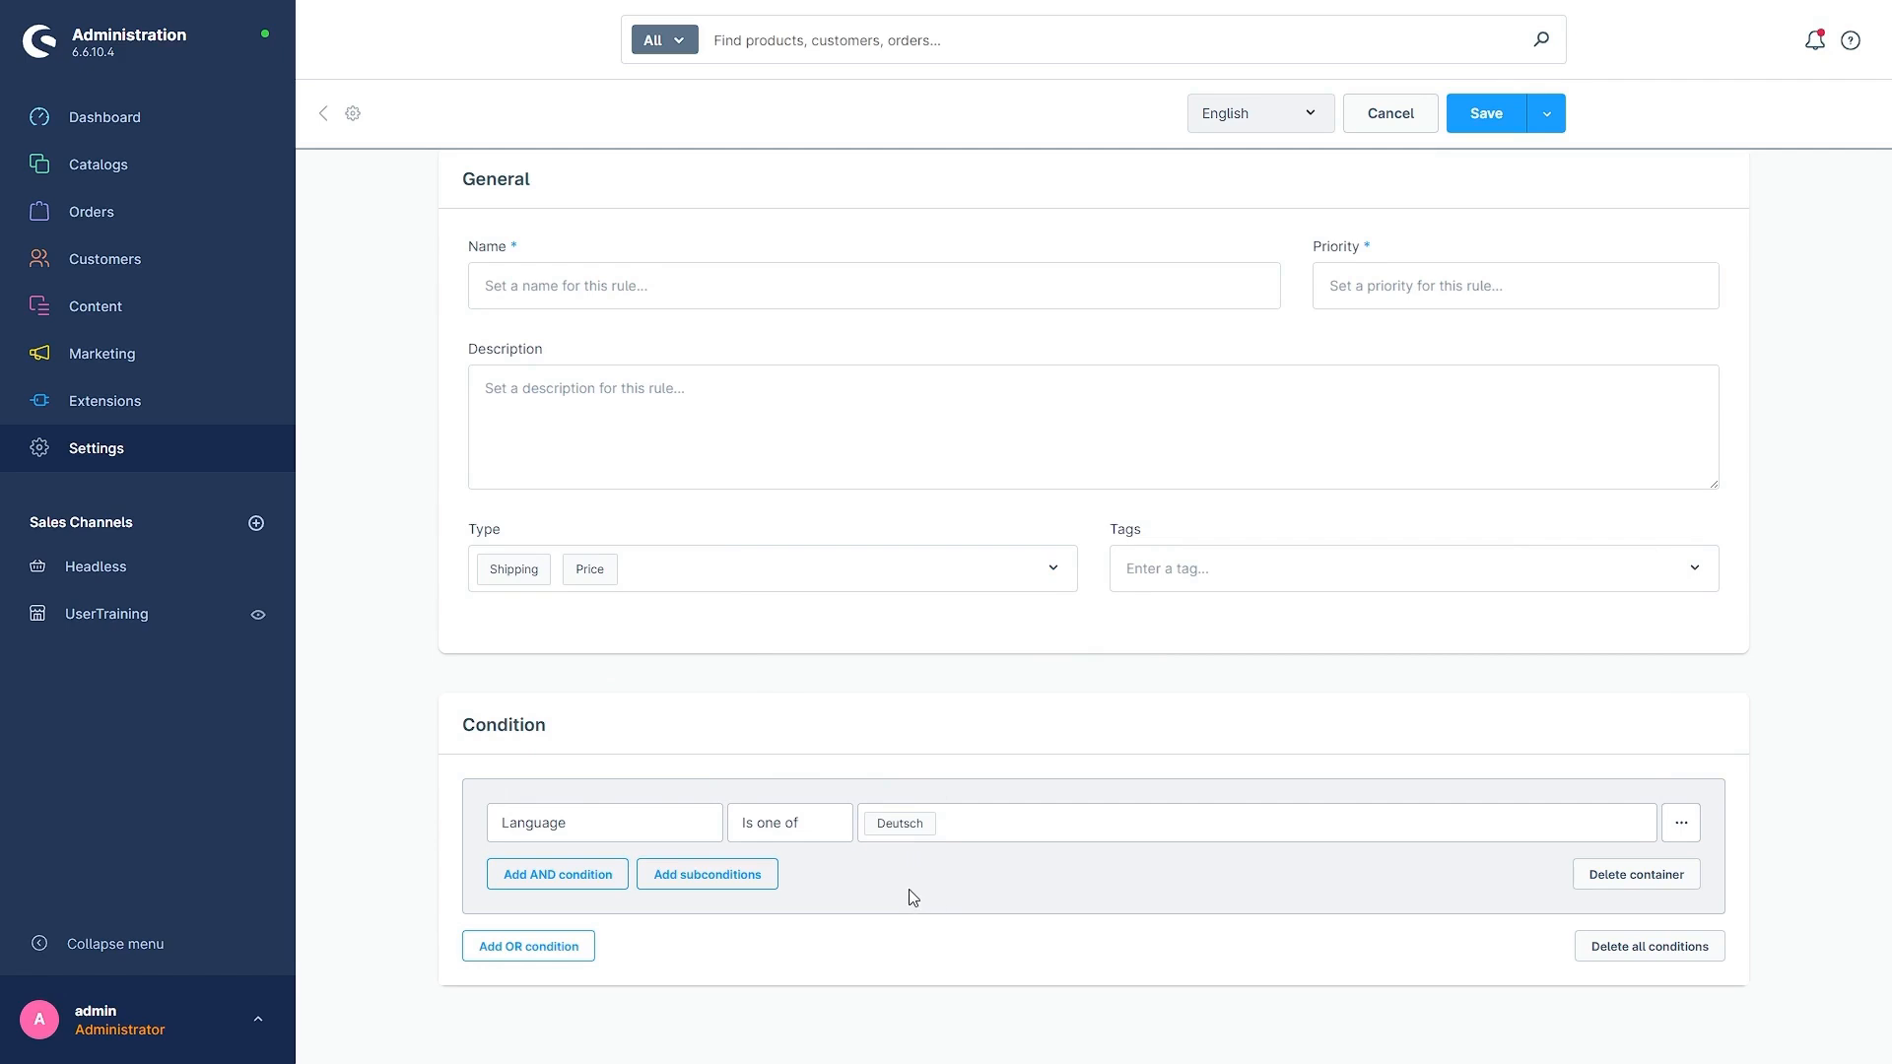
- Add an empty AND condition and a nested subconditions container beneath the Language condition
{"action": "left_click", "coordinate": [589, 887]}
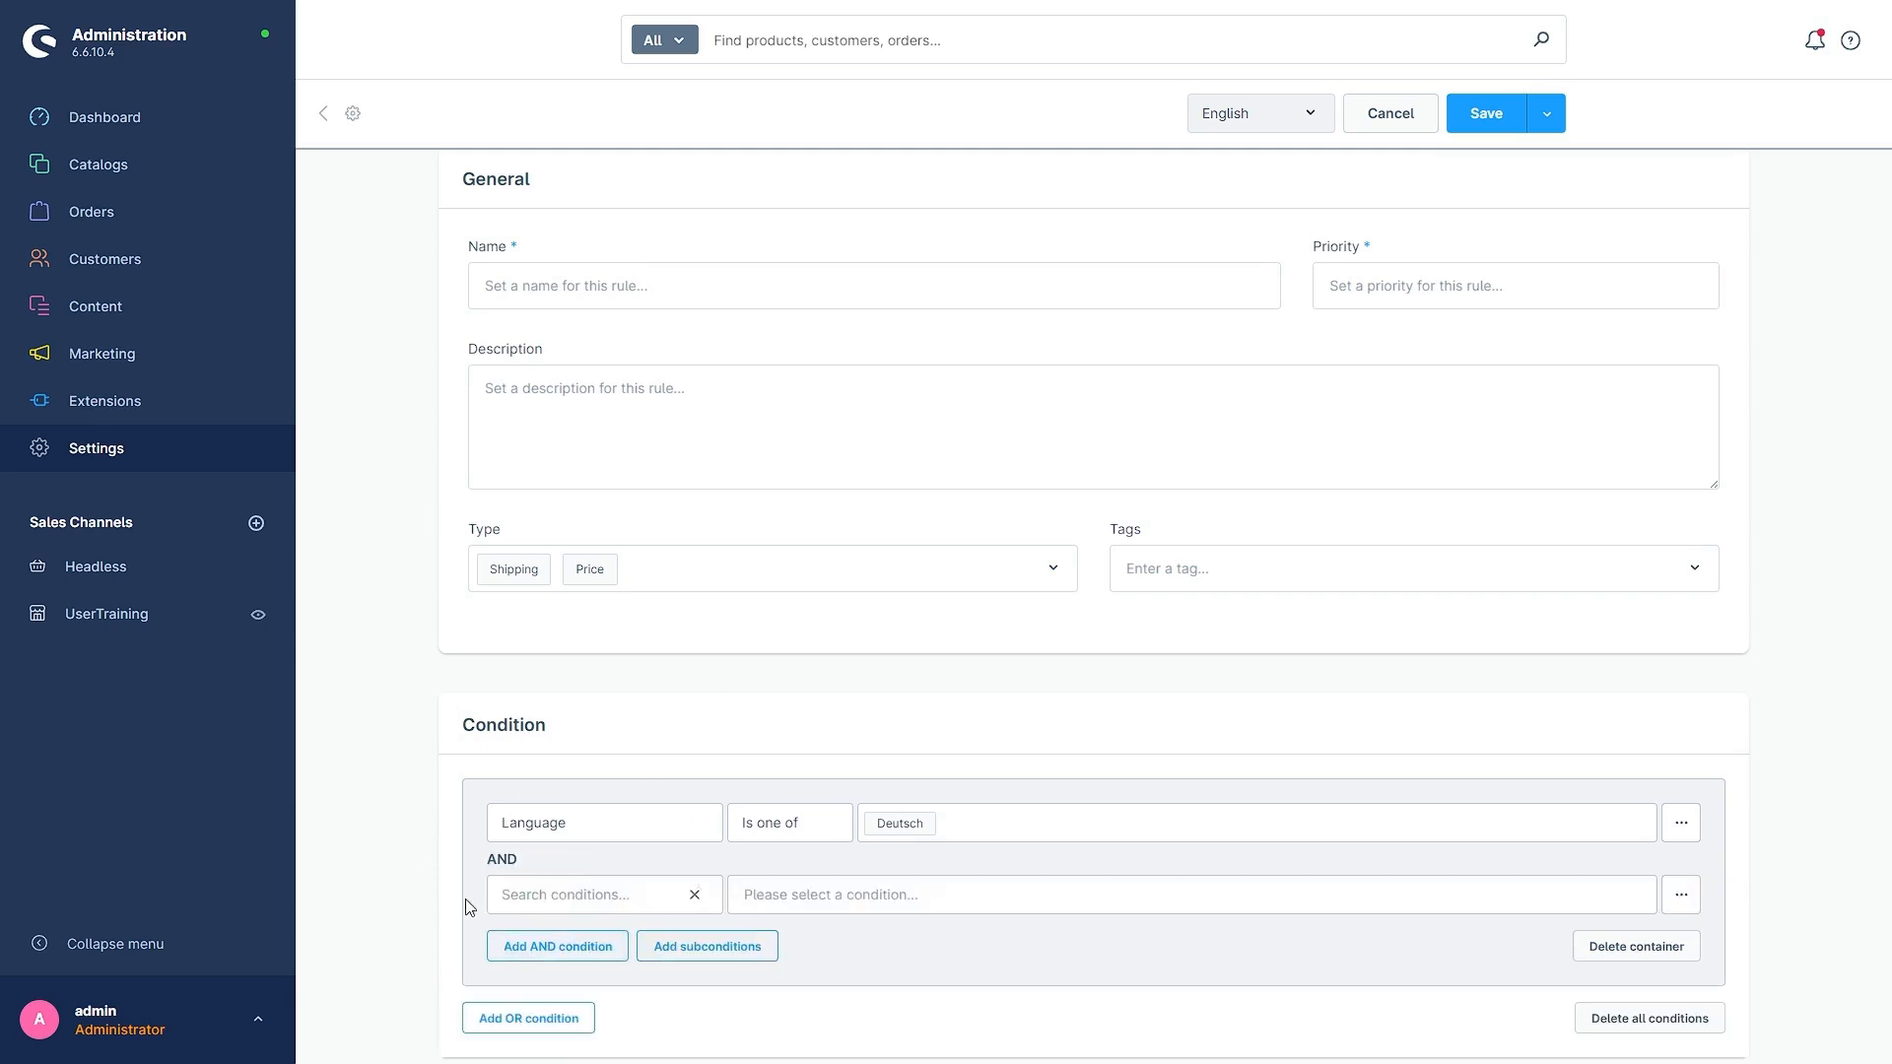
{"action": "scroll", "coordinate": [439, 915], "scroll_direction": "down", "scroll_amount": 1}
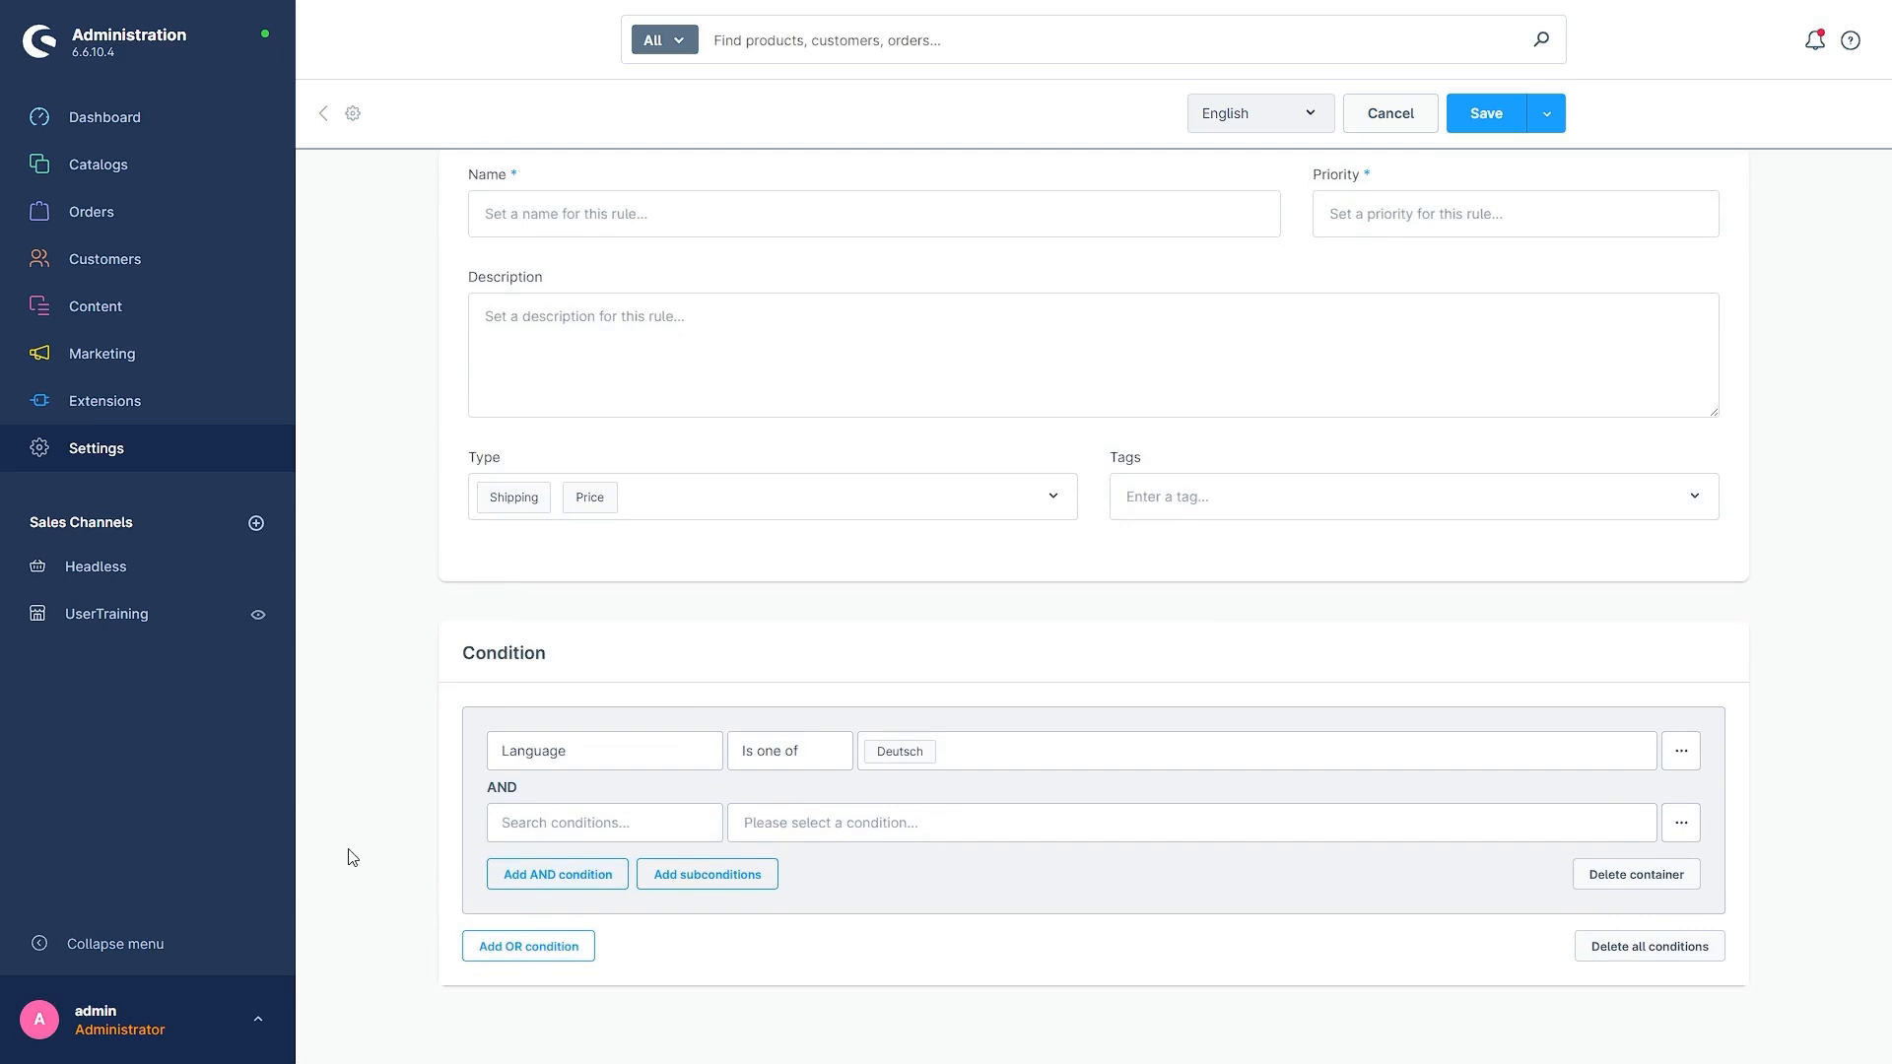
{"action": "left_click", "coordinate": [714, 882]}
{"action": "scroll", "coordinate": [670, 754], "scroll_direction": "down", "scroll_amount": 2}
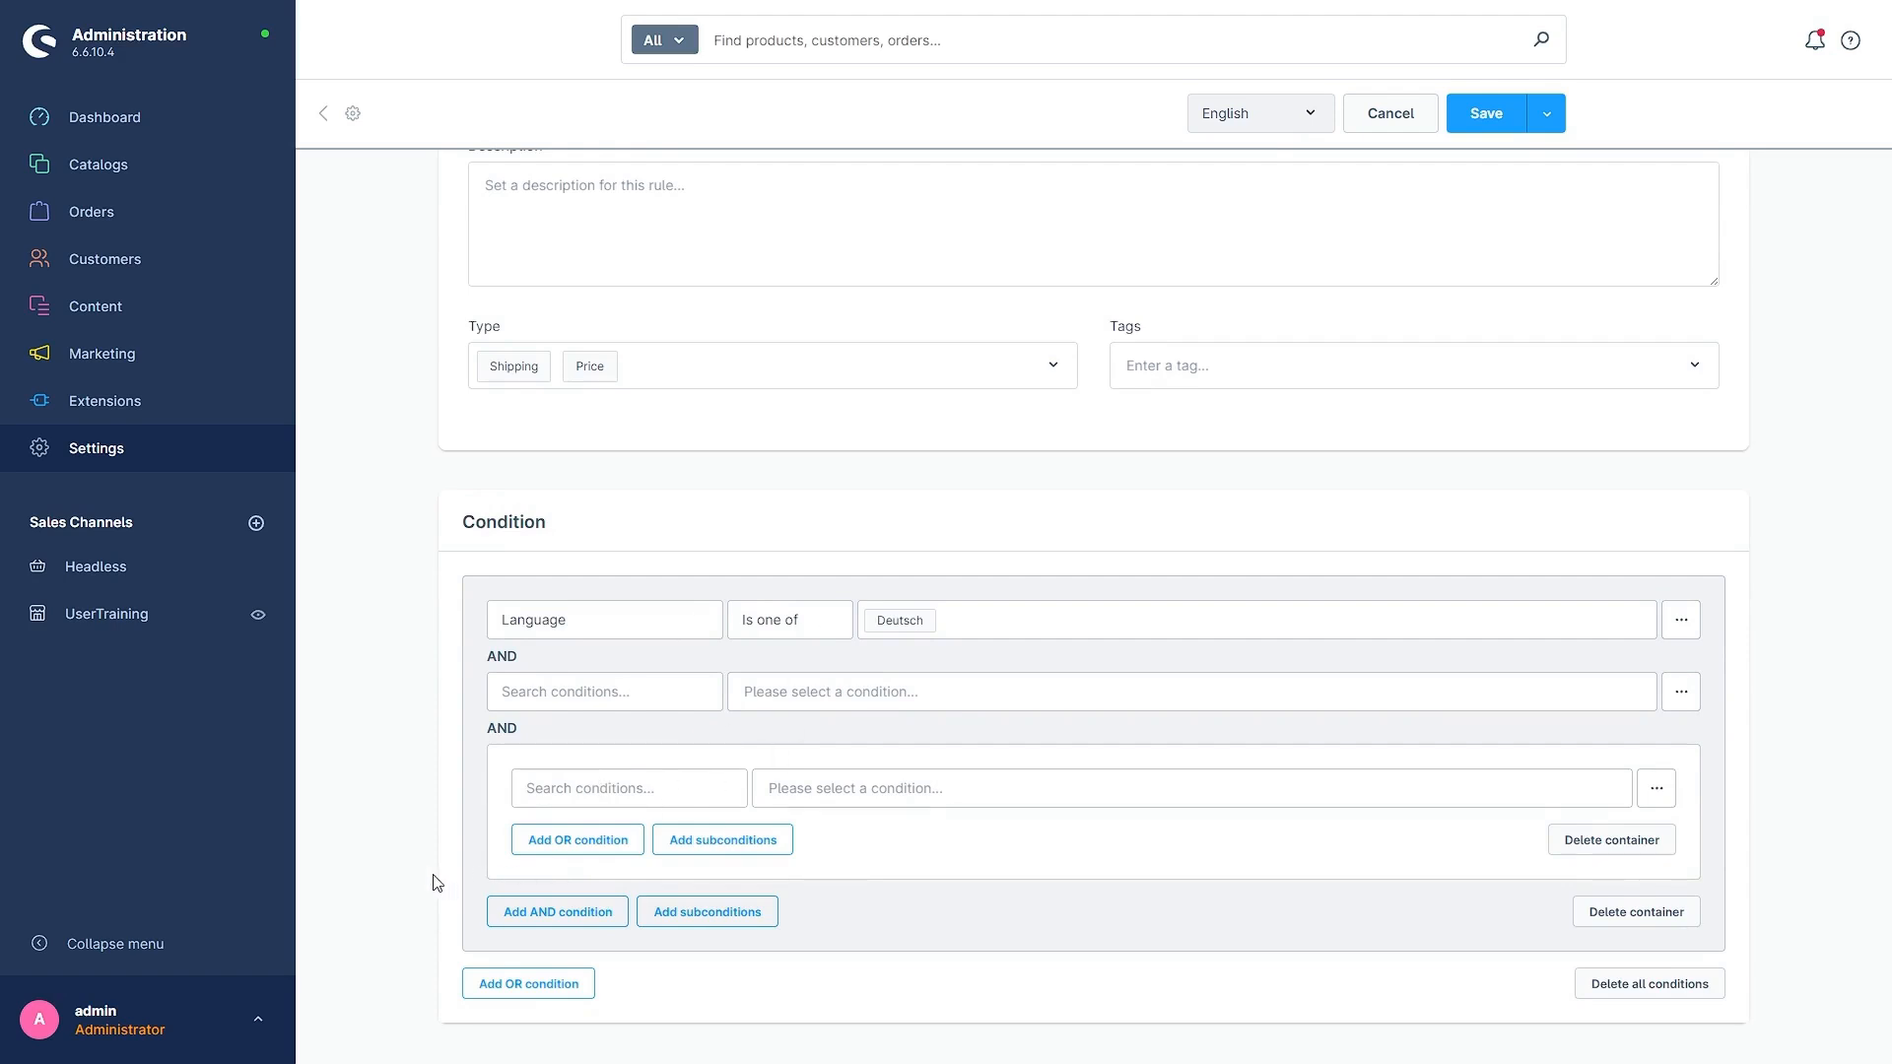
- Add an empty OR condition container after the first condition container
{"action": "scroll", "coordinate": [433, 883], "scroll_direction": "down", "scroll_amount": 1}
{"action": "left_click", "coordinate": [537, 952]}
{"action": "scroll", "coordinate": [552, 946], "scroll_direction": "down", "scroll_amount": 2}
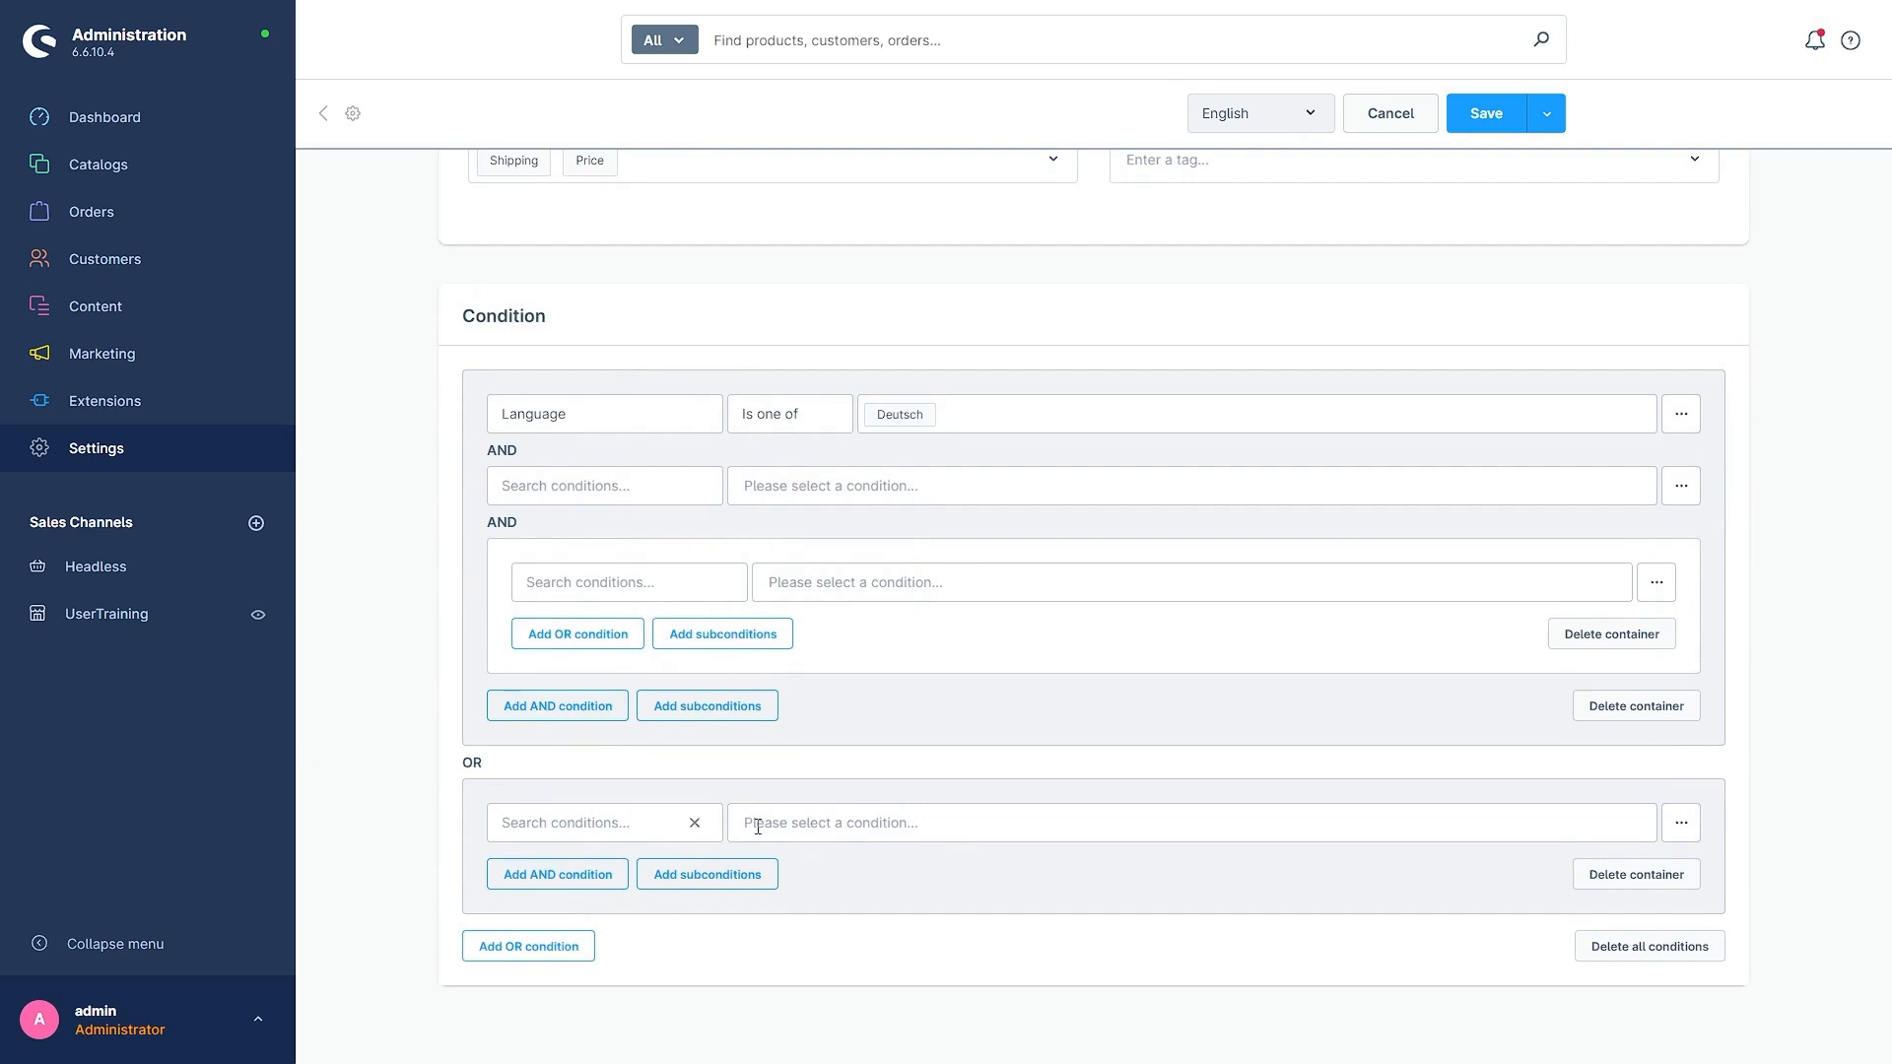
{"action": "scroll", "coordinate": [1240, 838], "scroll_direction": "up", "scroll_amount": 4}
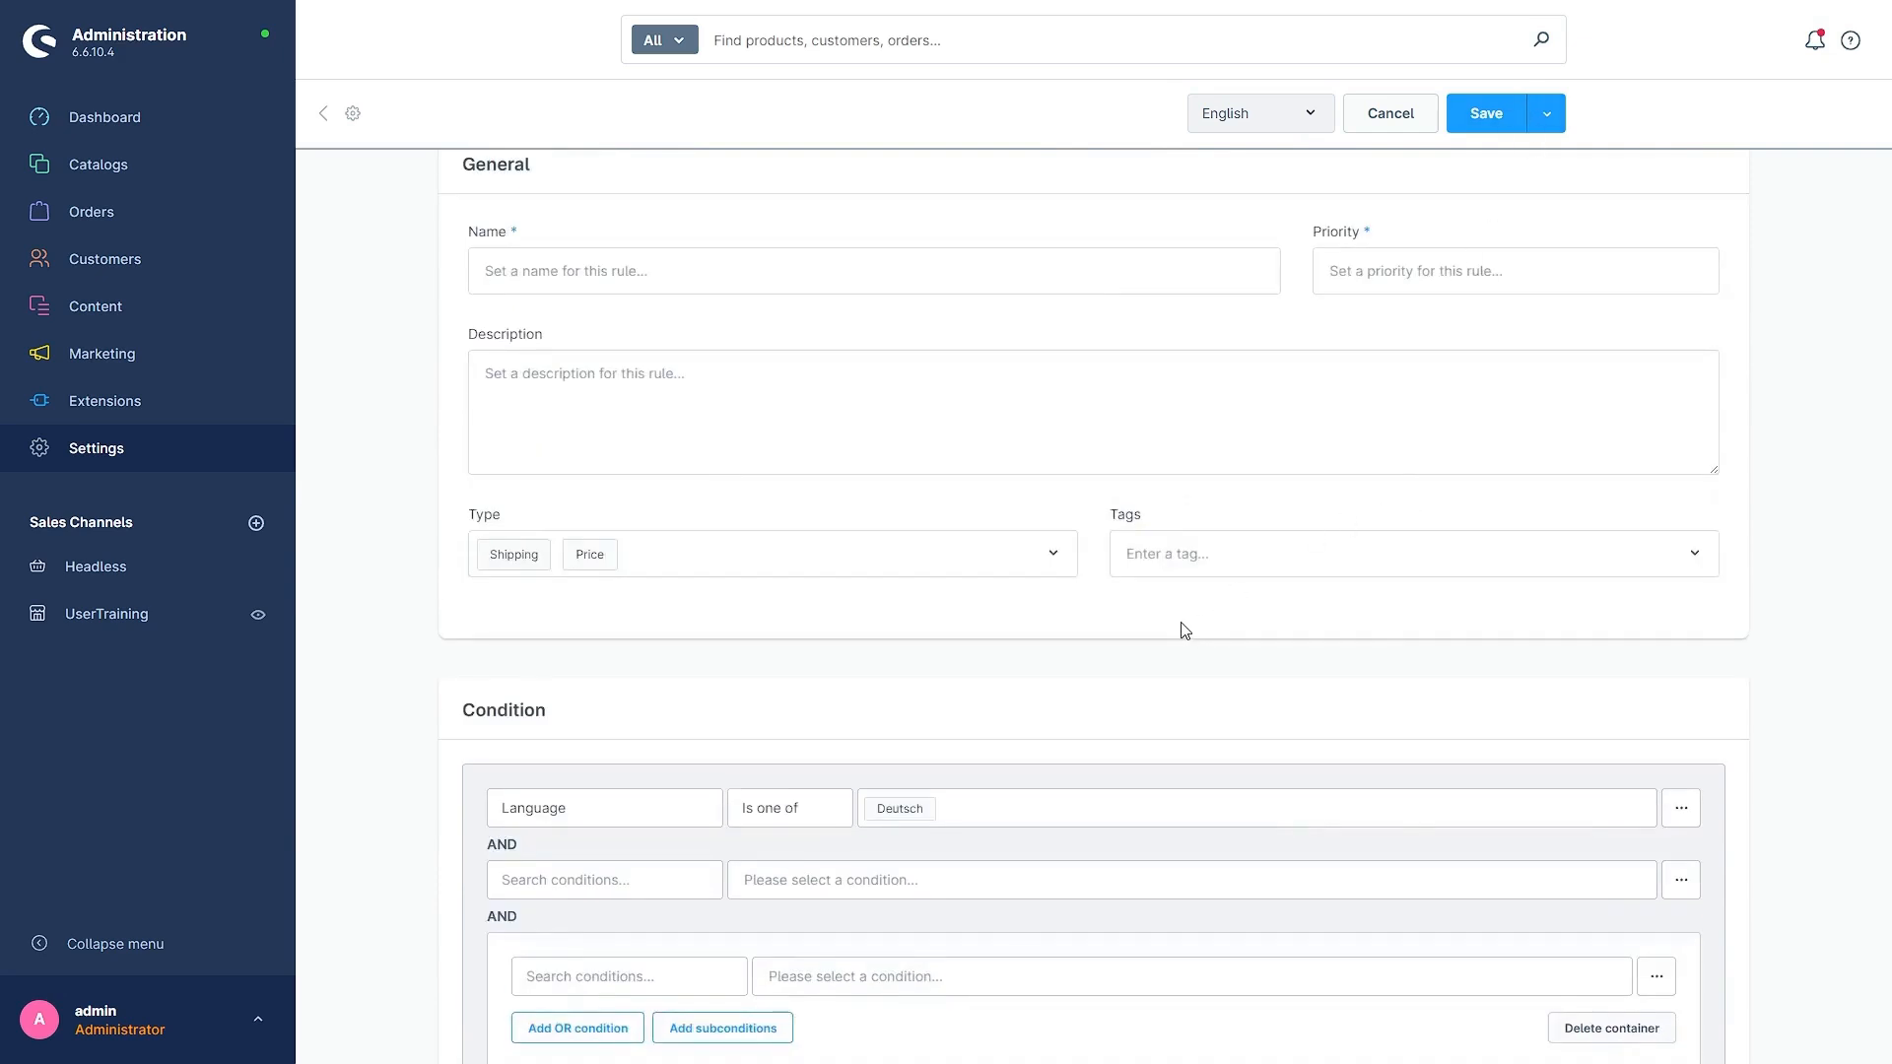
{"action": "scroll", "coordinate": [1178, 627], "scroll_direction": "down", "scroll_amount": 2}
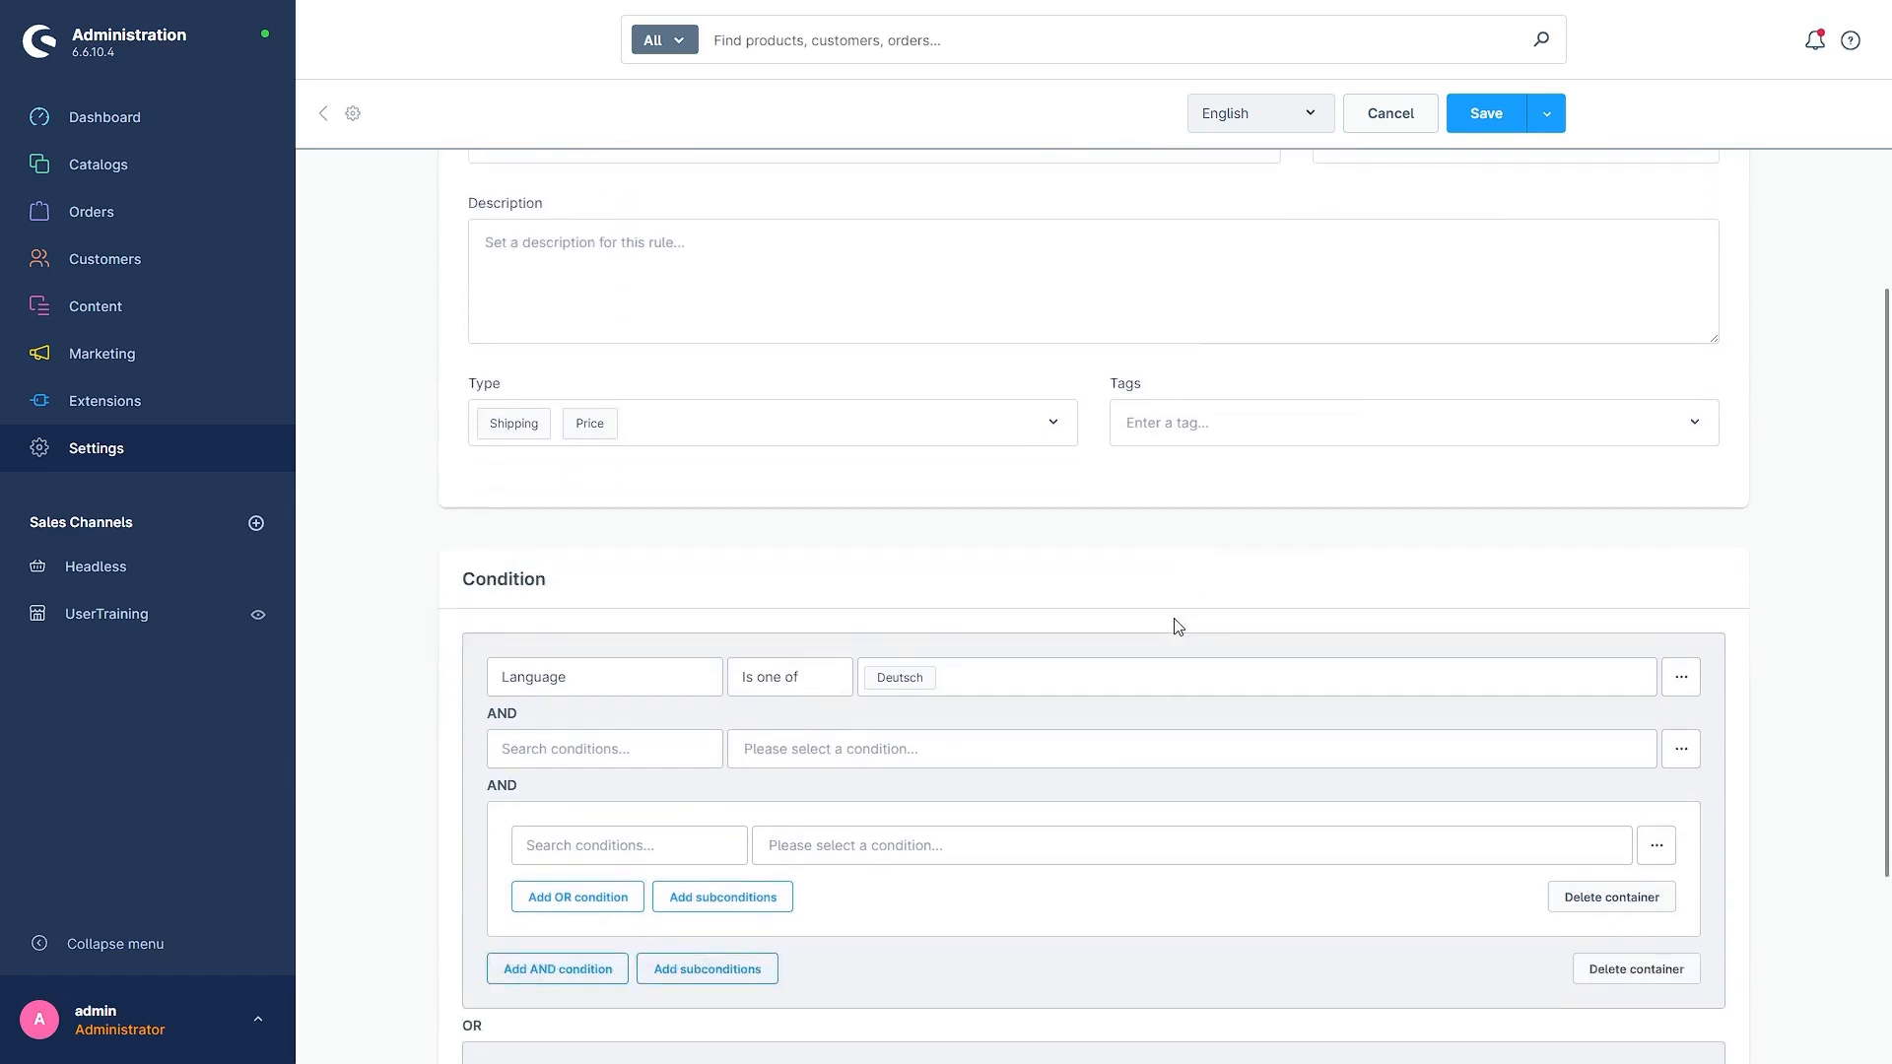
{"action": "scroll", "coordinate": [1173, 625], "scroll_direction": "up", "scroll_amount": 1}
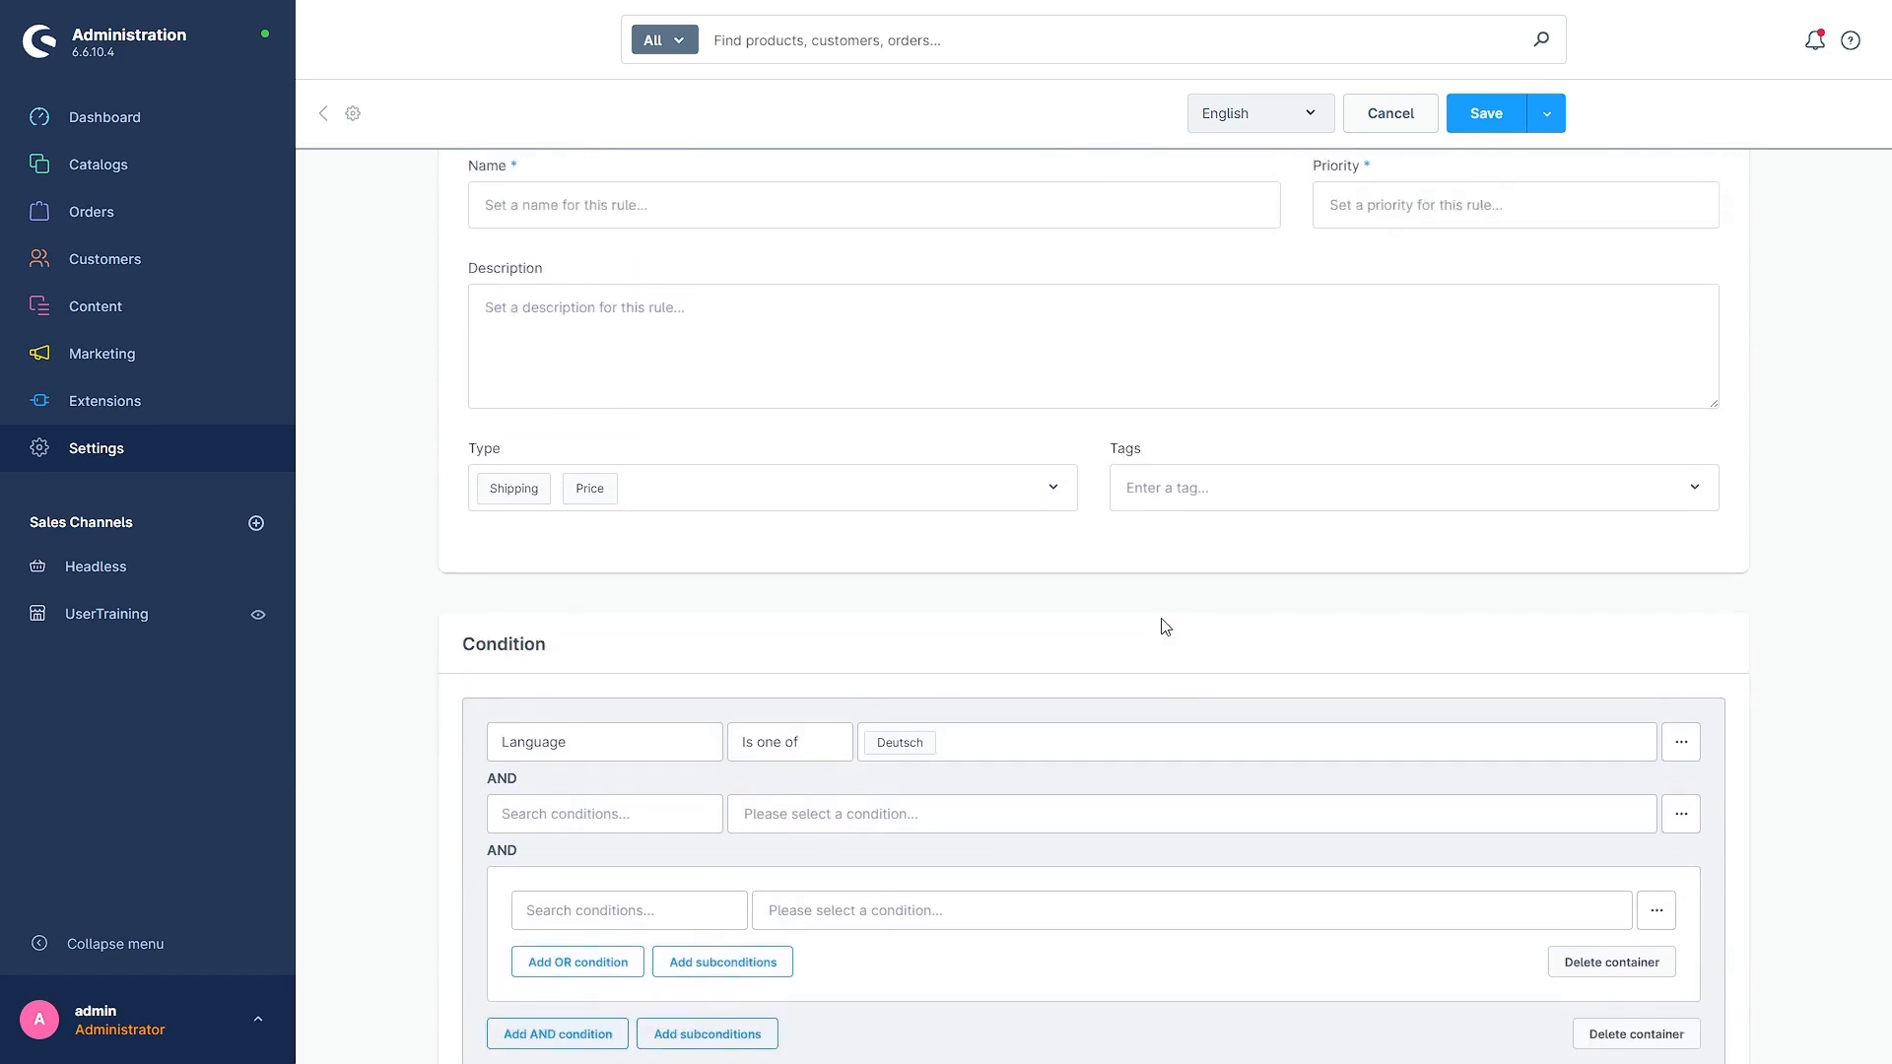